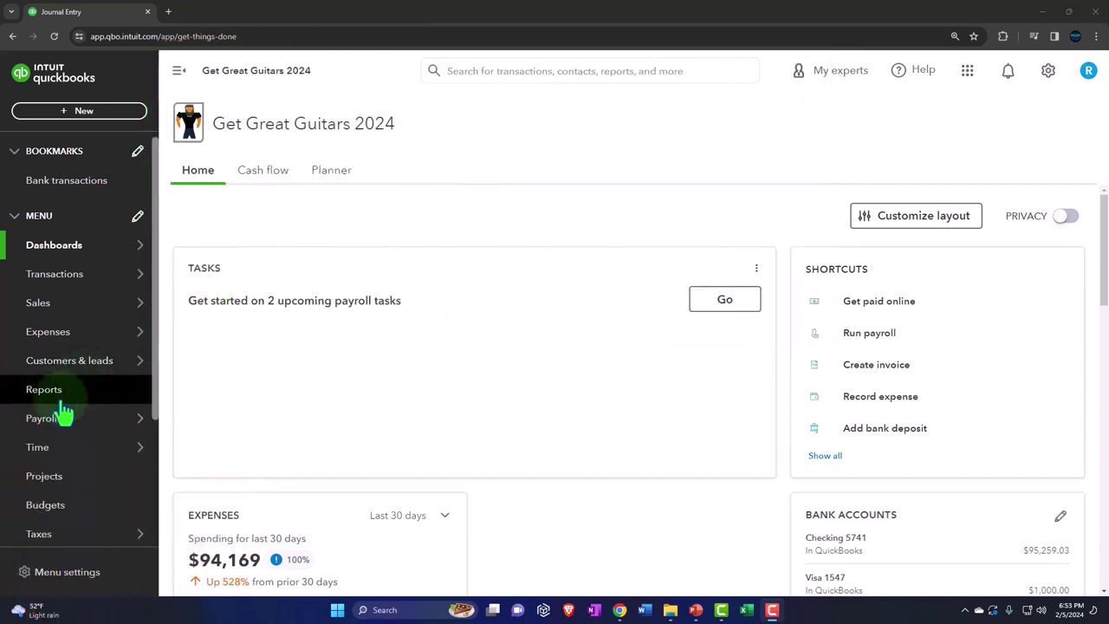
Step: From Reports, open Balance Sheet, Profit and Loss and Trial Balance in separate new tabs
{"action": "left_click", "coordinate": [54, 402]}
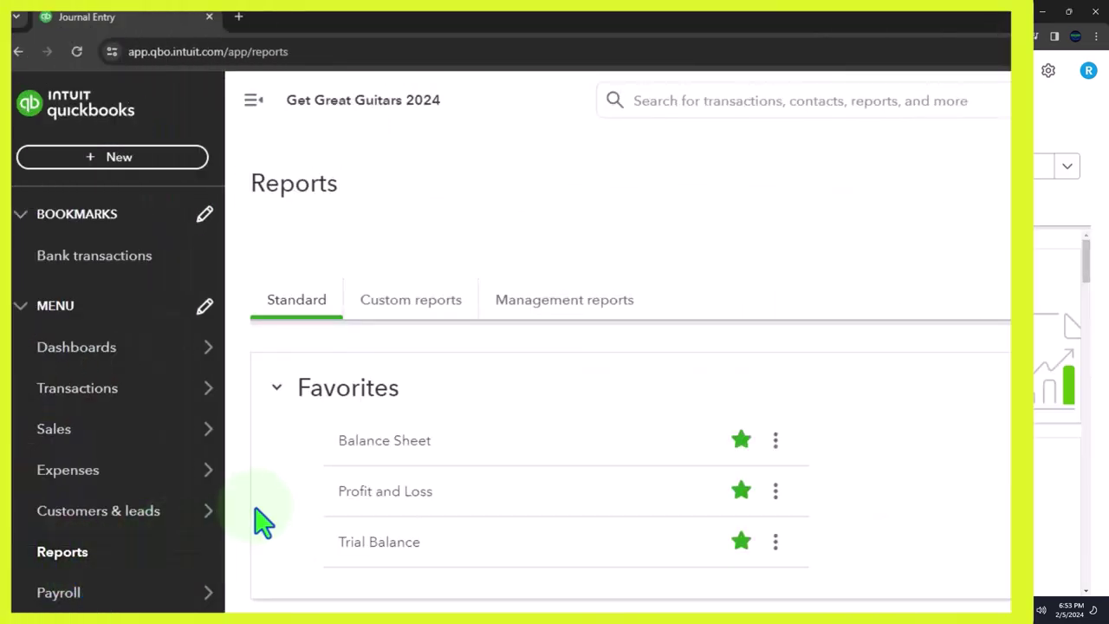
{"action": "right_click", "coordinate": [381, 448]}
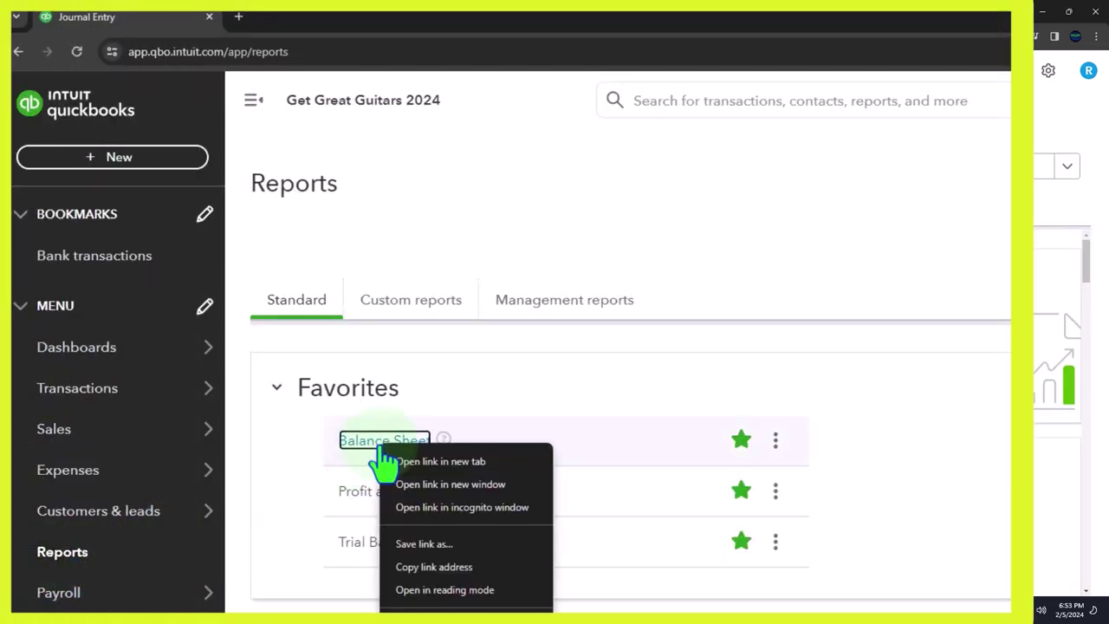
{"action": "left_click", "coordinate": [480, 462]}
{"action": "right_click", "coordinate": [407, 492]}
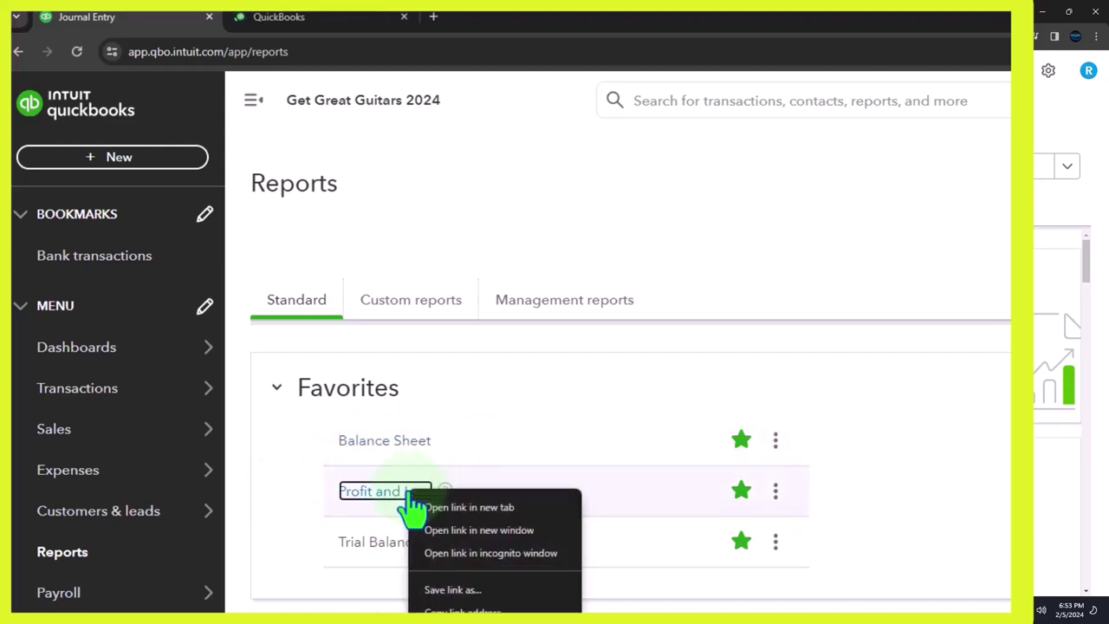
{"action": "left_click", "coordinate": [503, 506]}
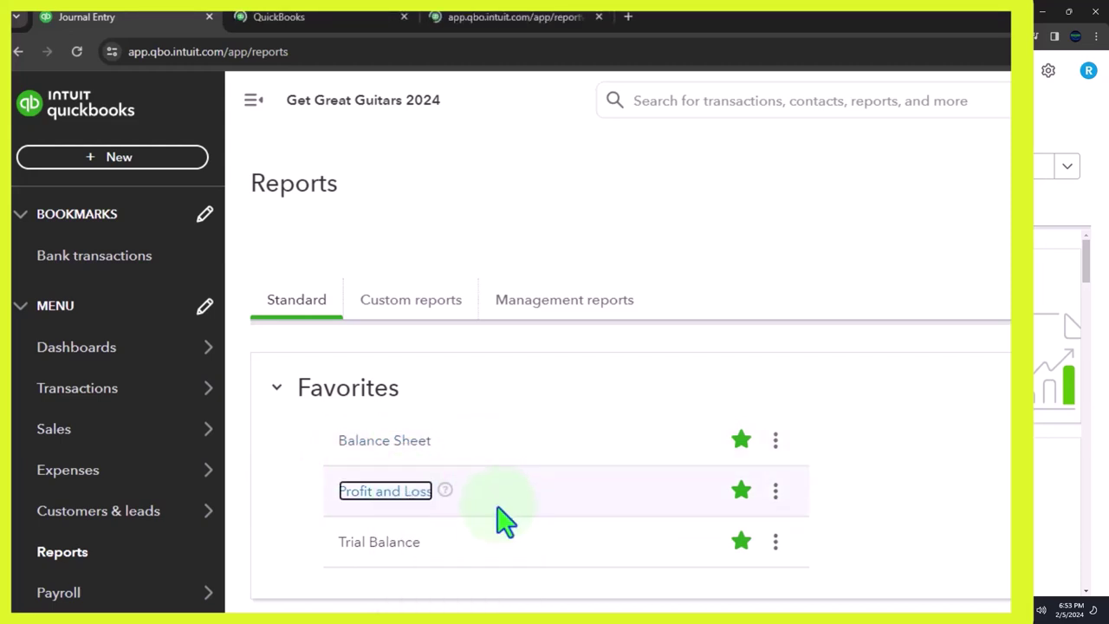
{"action": "right_click", "coordinate": [397, 542]}
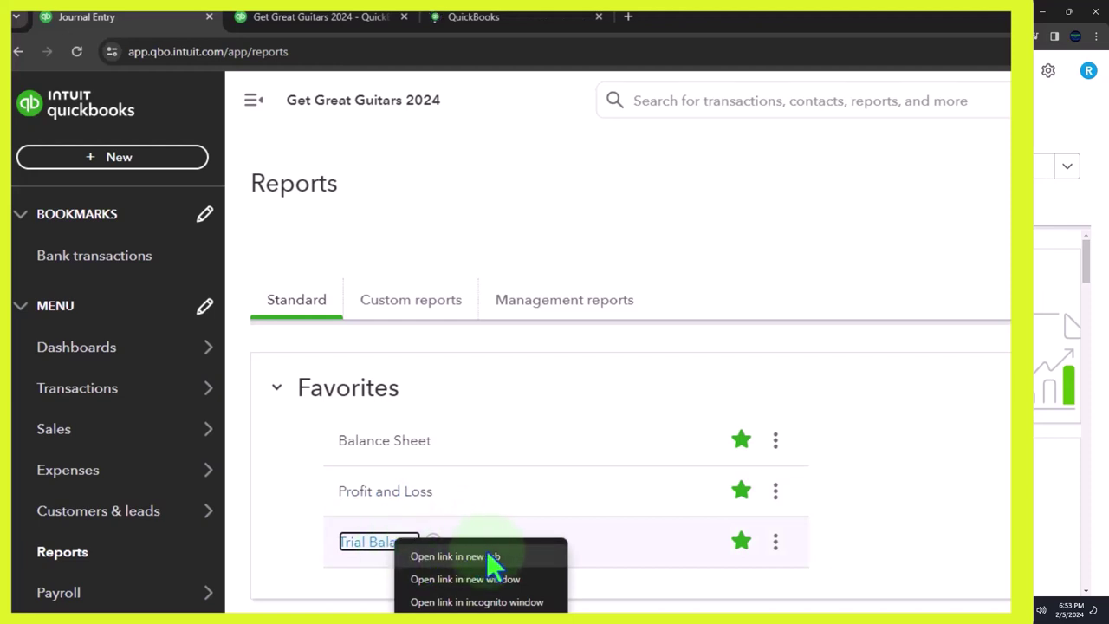
{"action": "left_click", "coordinate": [496, 557]}
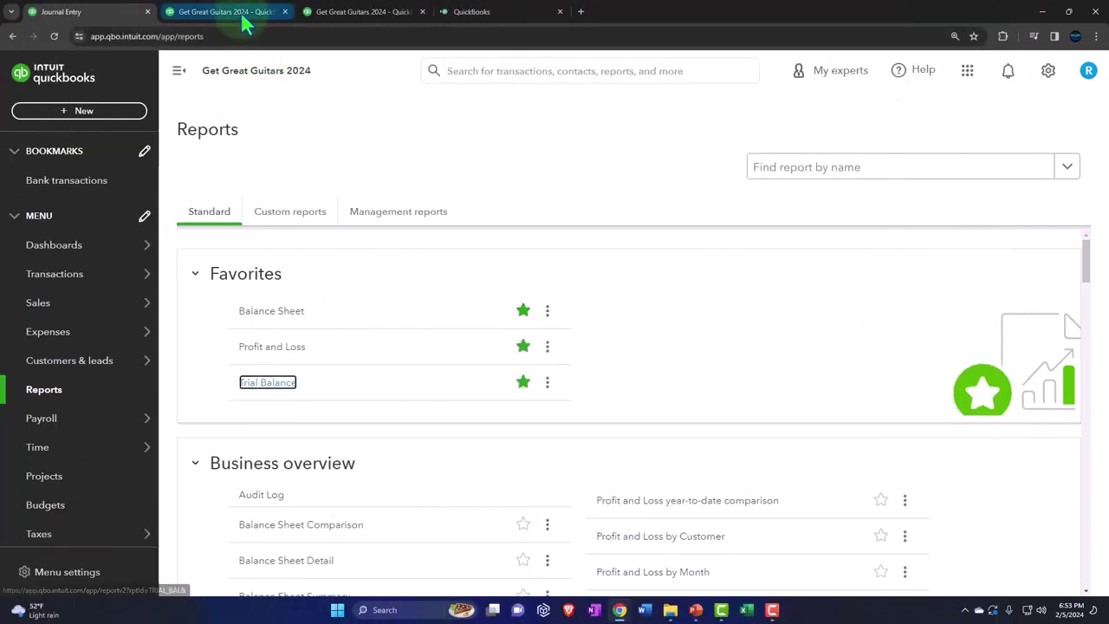
Step: On the Balance Sheet tab, set dates 01/01/2024 to 03/31/2024 and display columns by Months
{"action": "left_click", "coordinate": [245, 24]}
{"action": "left_click", "coordinate": [179, 70]}
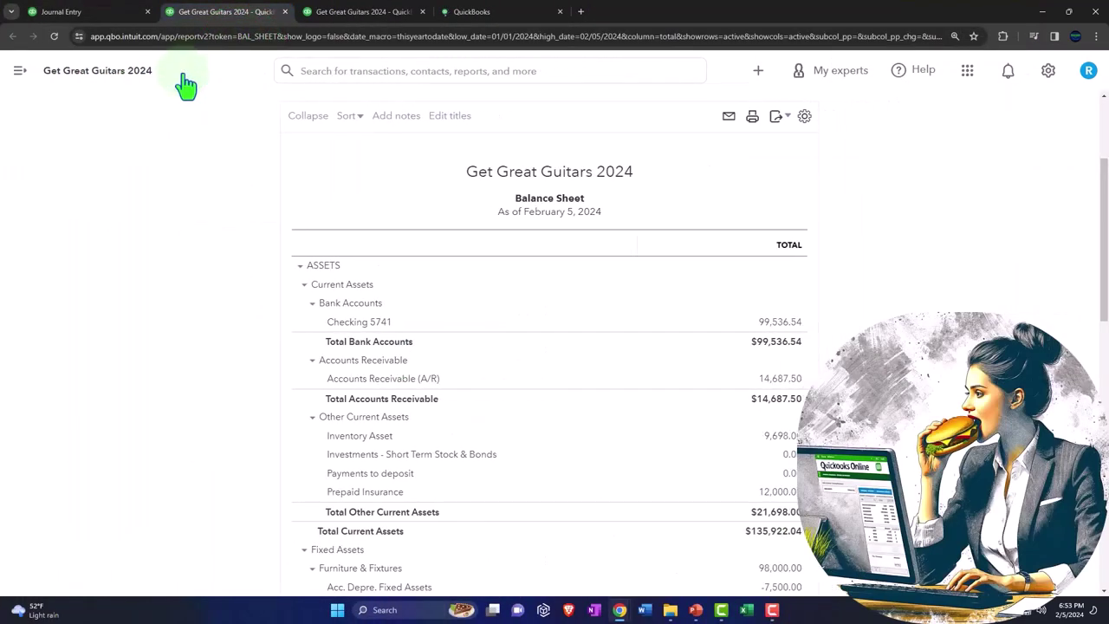
{"action": "left_click", "coordinate": [235, 184]}
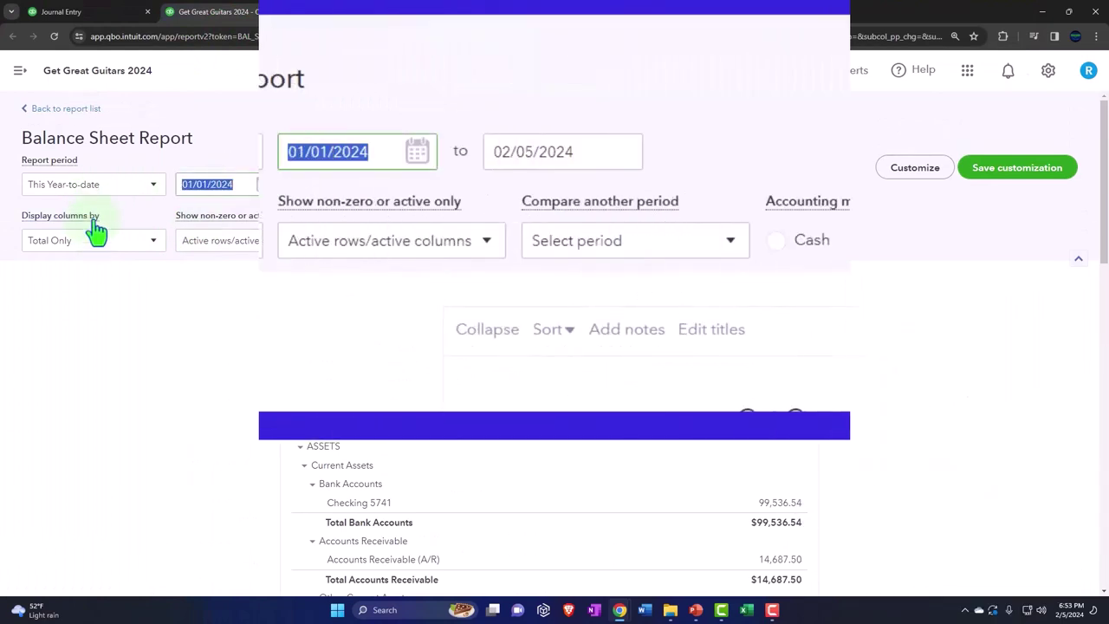
{"action": "type", "text": "01012024"}
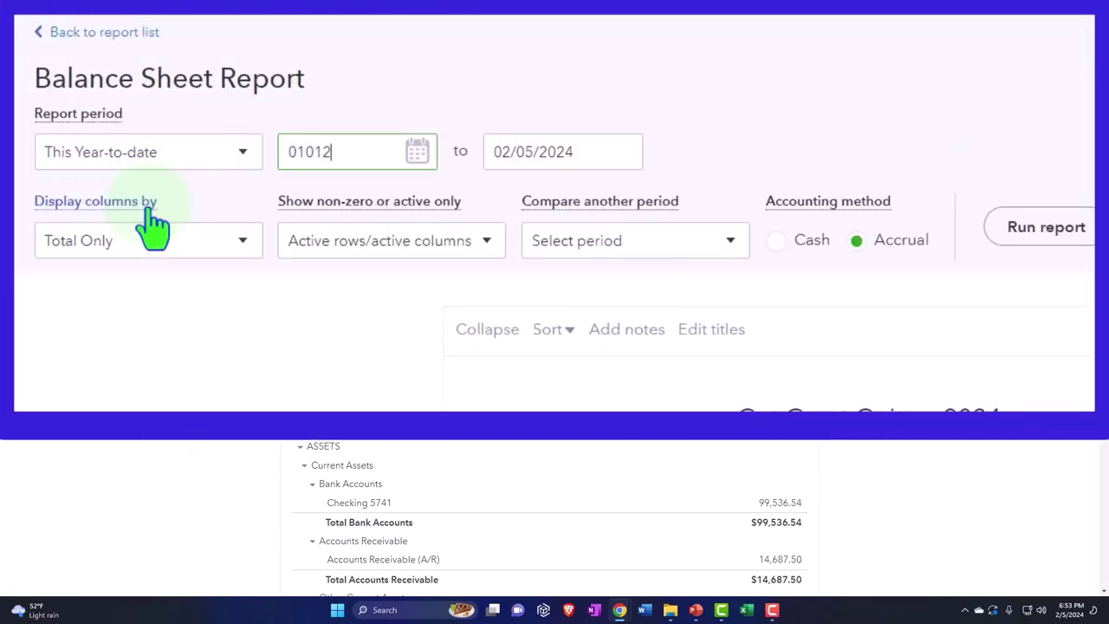
{"action": "key", "text": "Tab"}
{"action": "type", "text": "03"}
{"action": "key", "text": "BackSpace"}
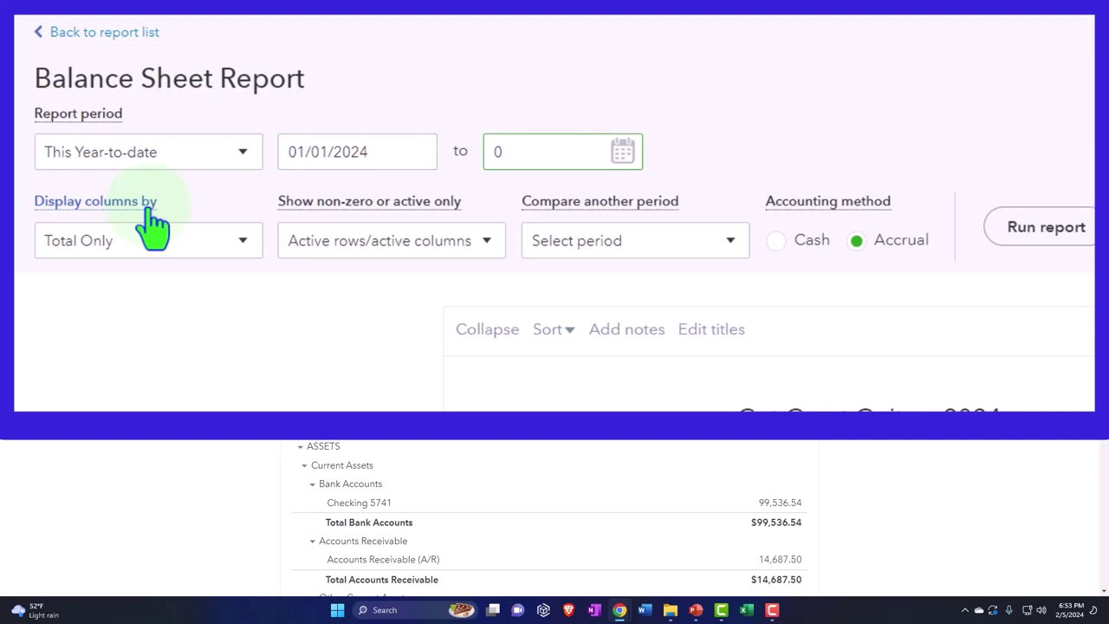
{"action": "type", "text": "3/31/2024"}
{"action": "key", "text": "Tab"}
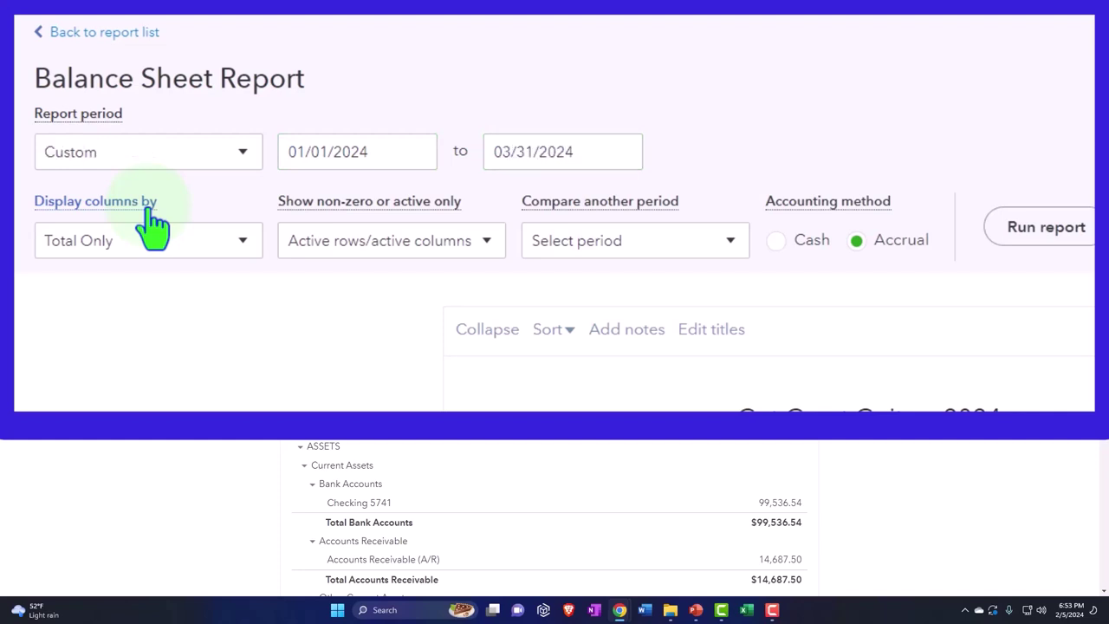
{"action": "left_click", "coordinate": [228, 249]}
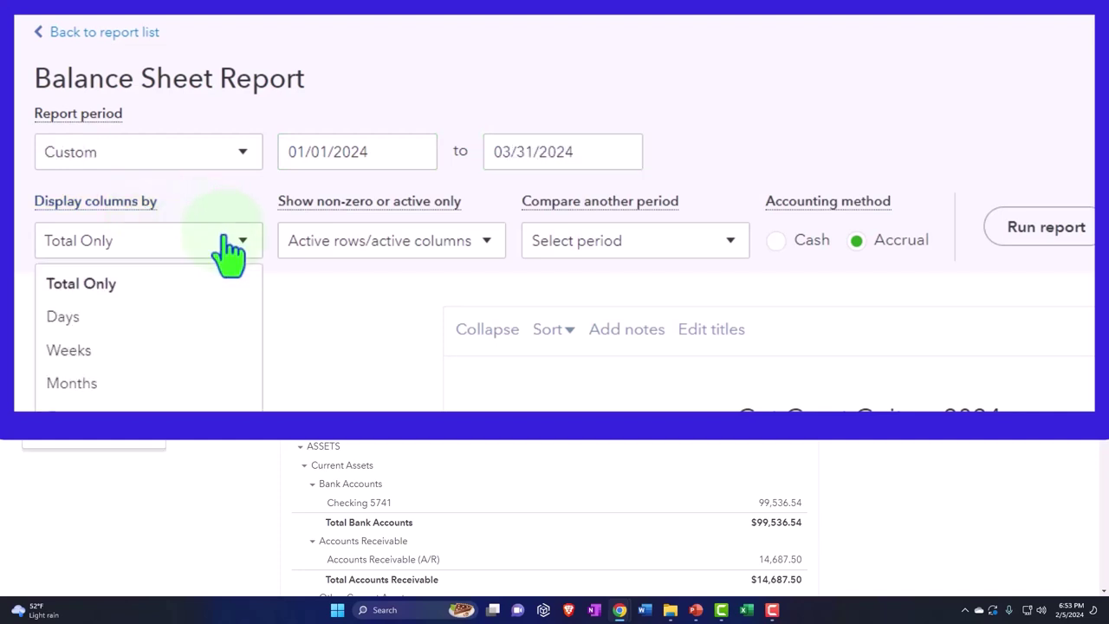
{"action": "left_click", "coordinate": [206, 385]}
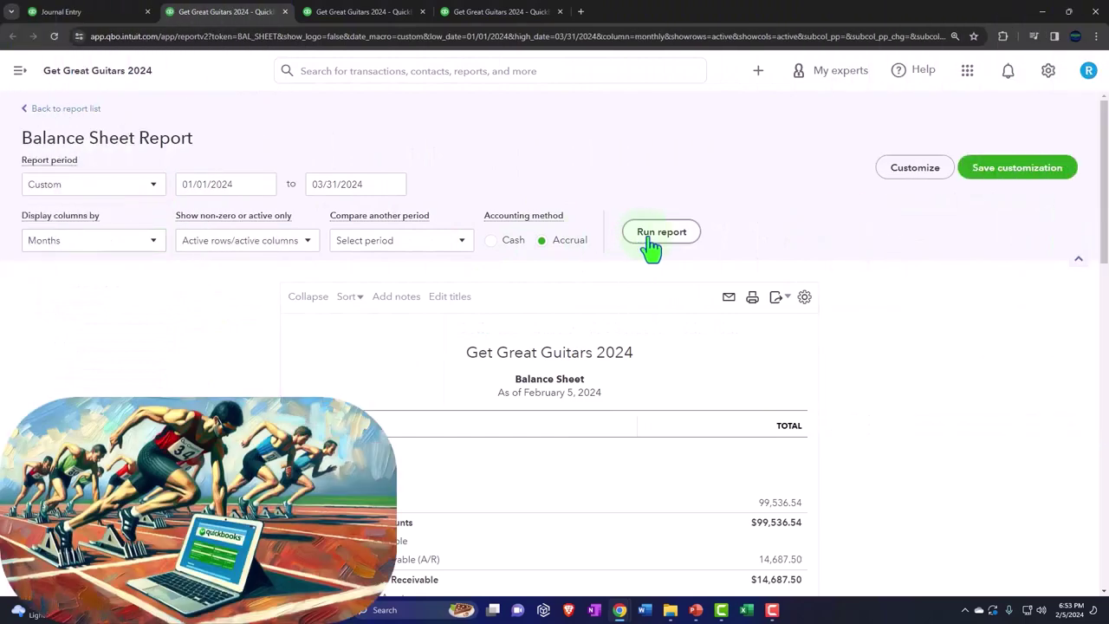
Step: Rerun the Balance Sheet, then give the Profit and Loss a 01/01/2024 start date
{"action": "left_click", "coordinate": [650, 250]}
{"action": "left_click", "coordinate": [399, 13]}
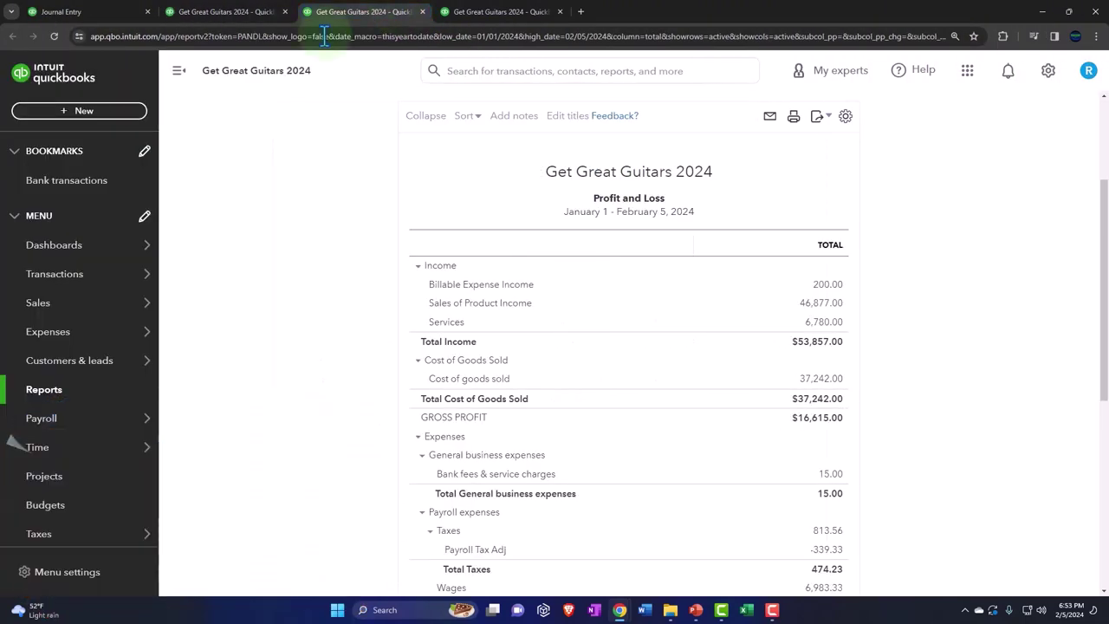
{"action": "left_click", "coordinate": [182, 76]}
{"action": "scroll", "coordinate": [173, 235], "scroll_direction": "up", "scroll_amount": 3}
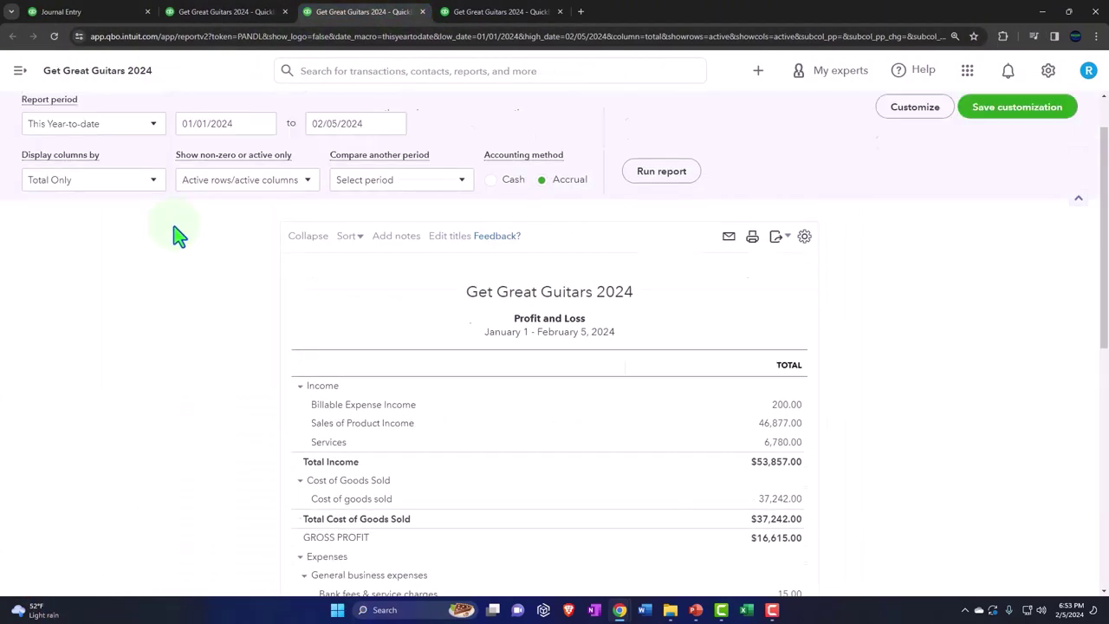
{"action": "left_click", "coordinate": [246, 193]}
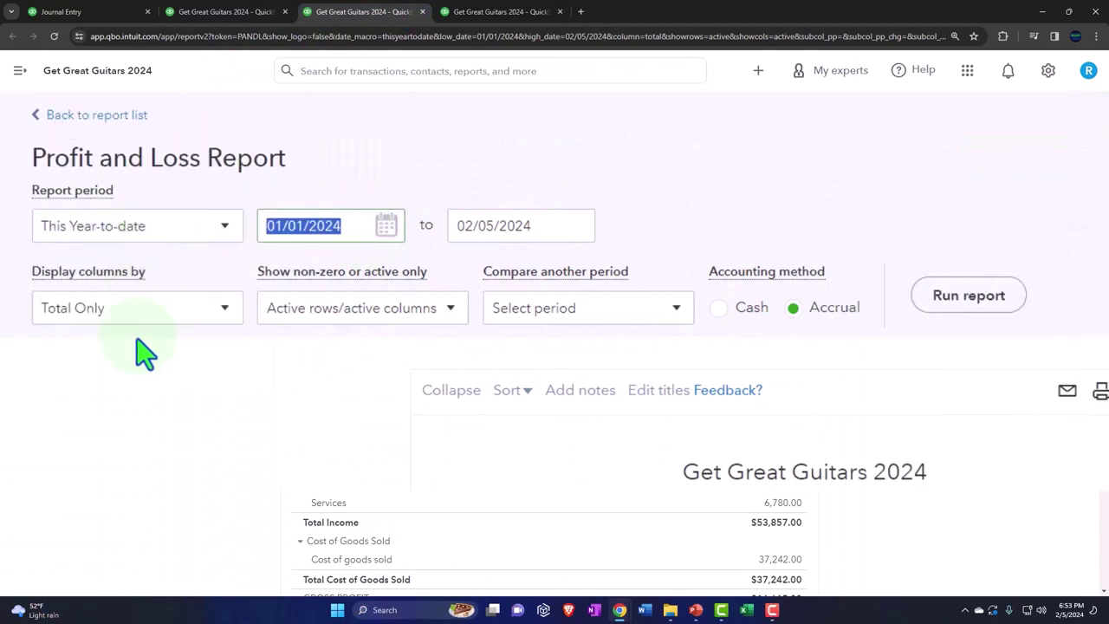
{"action": "type", "text": "010124"}
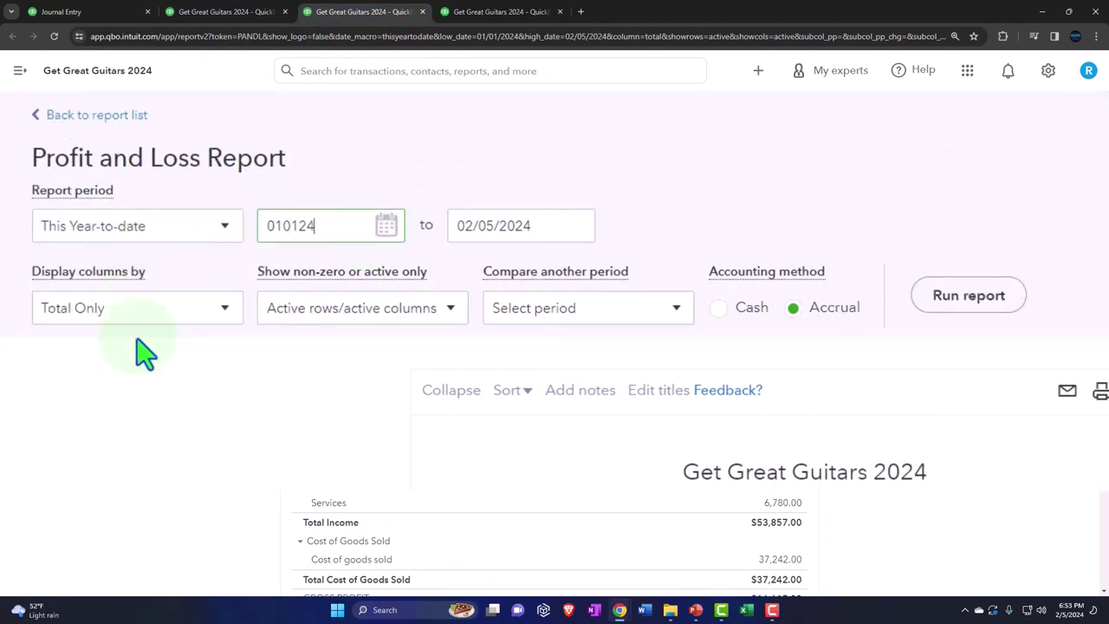
{"action": "key", "text": "Tab"}
Step: Set the Profit and Loss end date to 03/31/2024 and display columns by Months
{"action": "type", "text": "0225"}
{"action": "key", "text": "BackSpace"}
{"action": "type", "text": "9"}
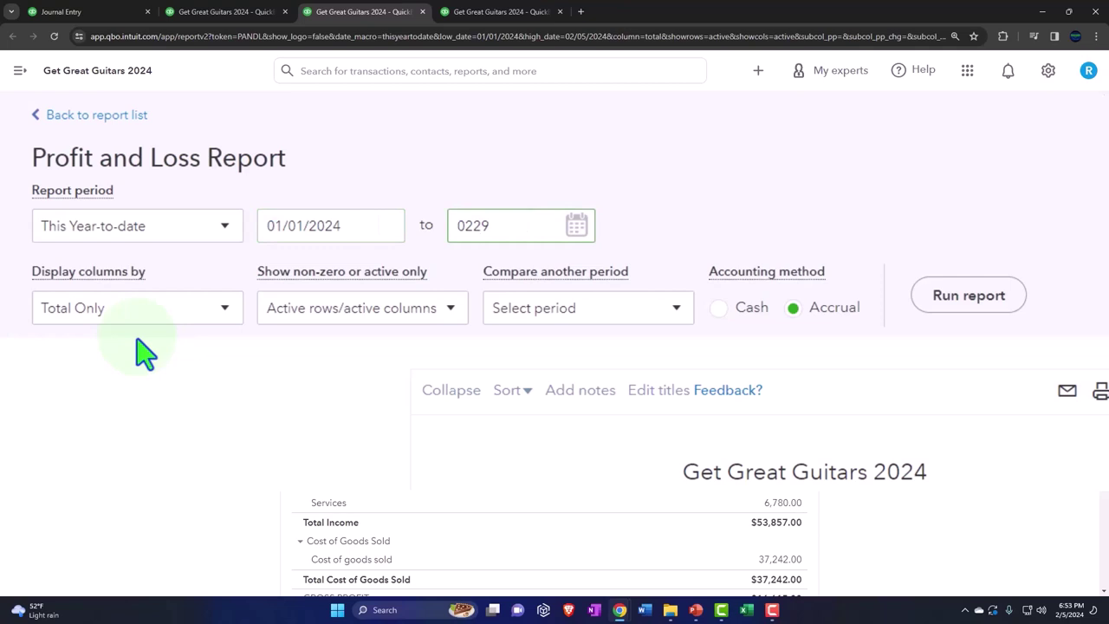
{"action": "key", "text": "BackSpace"}
{"action": "key", "text": "BackSpace"}
{"action": "key", "text": "BackSpace"}
{"action": "type", "text": "33124"}
{"action": "key", "text": "Tab"}
{"action": "left_click", "coordinate": [173, 314]}
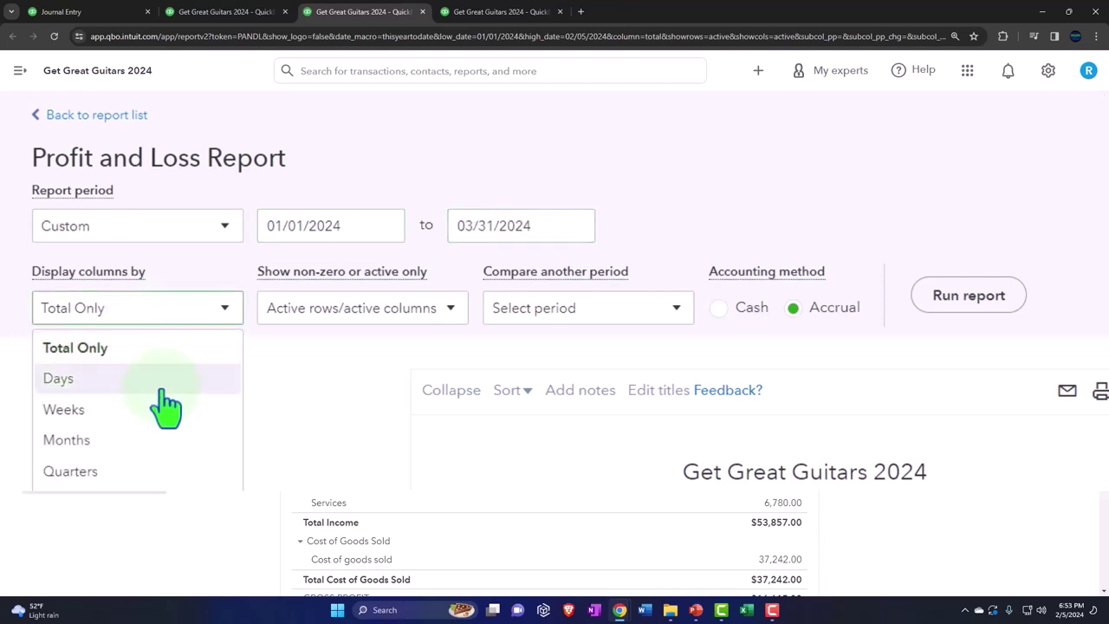
{"action": "left_click", "coordinate": [149, 442]}
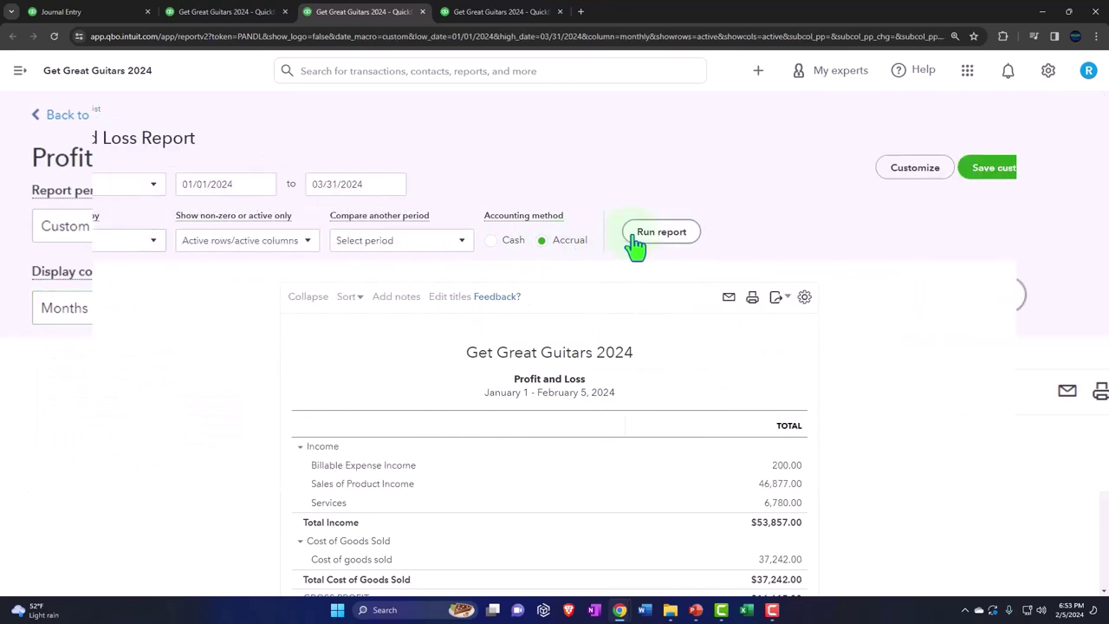
Step: Rerun the Profit and Loss, then run the Trial Balance for 01/01/2024–03/31/2024 in monthly columns
{"action": "left_click", "coordinate": [969, 294]}
{"action": "left_click", "coordinate": [507, 18]}
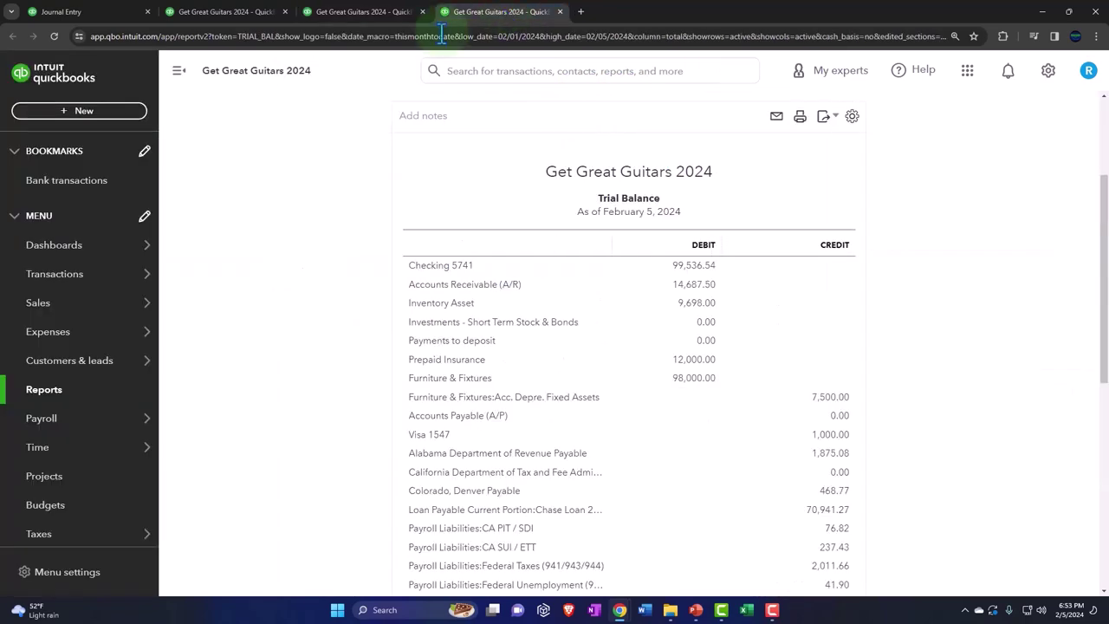
{"action": "left_click", "coordinate": [180, 84]}
{"action": "scroll", "coordinate": [194, 216], "scroll_direction": "up", "scroll_amount": 3}
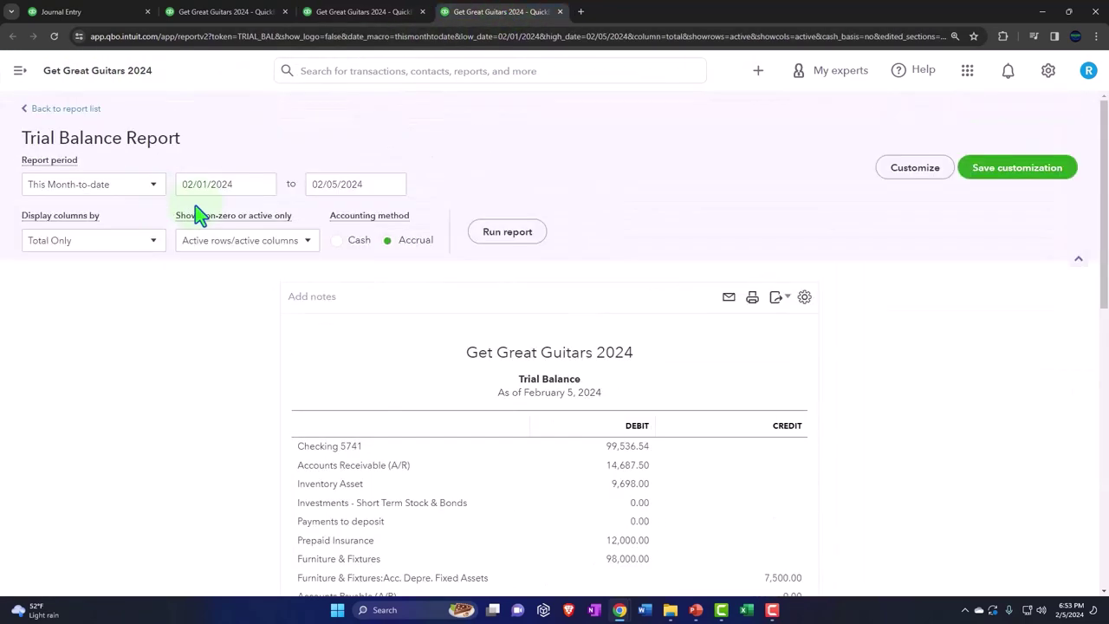
{"action": "left_click", "coordinate": [240, 179]}
{"action": "type", "text": "0"}
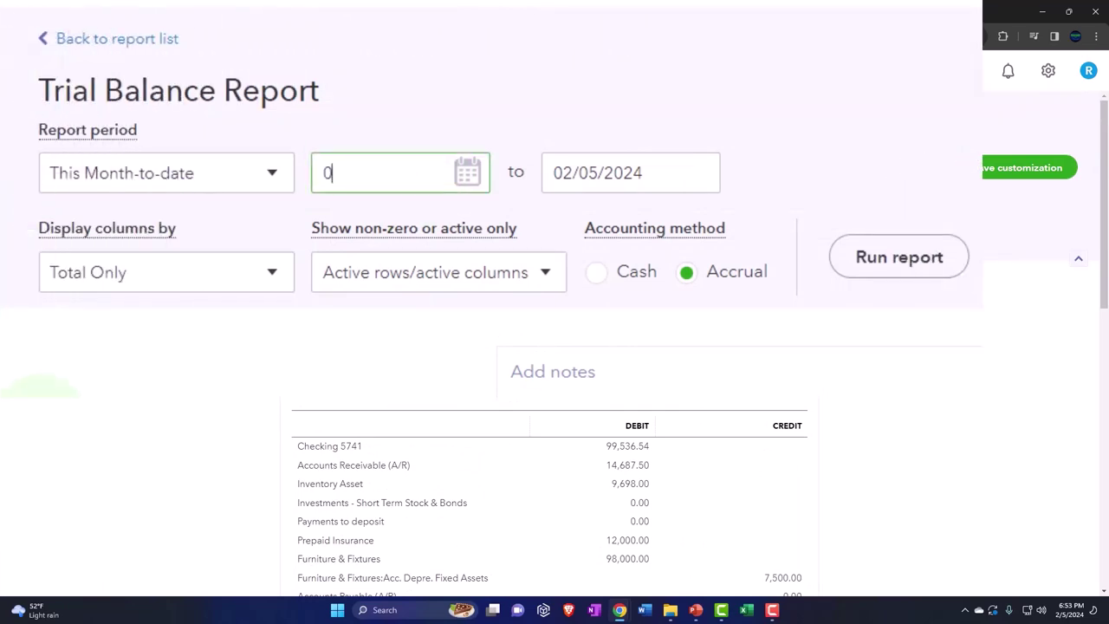
{"action": "type", "text": "1/01/2024"}
{"action": "key", "text": "Tab"}
{"action": "type", "text": "033124"}
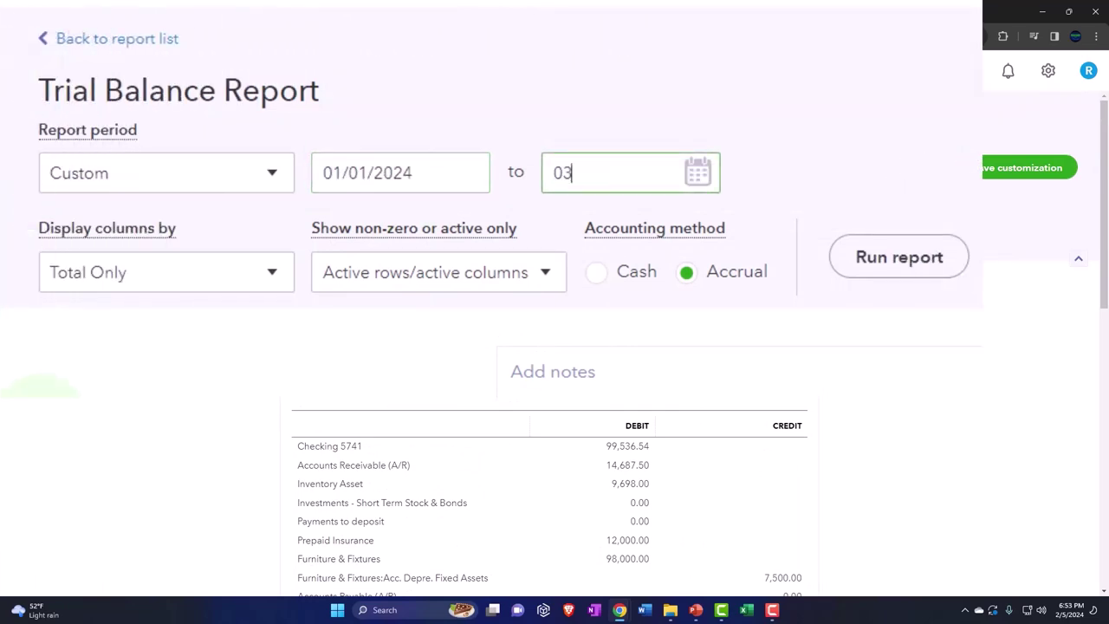
{"action": "left_click", "coordinate": [354, 341]}
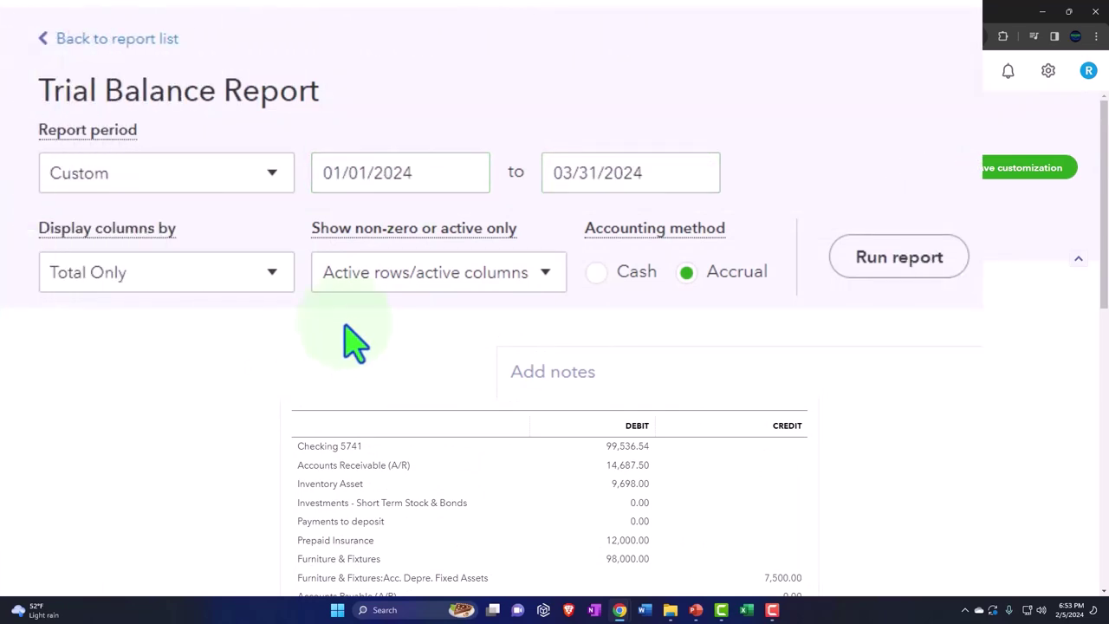
{"action": "left_click", "coordinate": [276, 286]}
{"action": "left_click", "coordinate": [234, 357]}
{"action": "left_click", "coordinate": [858, 260]}
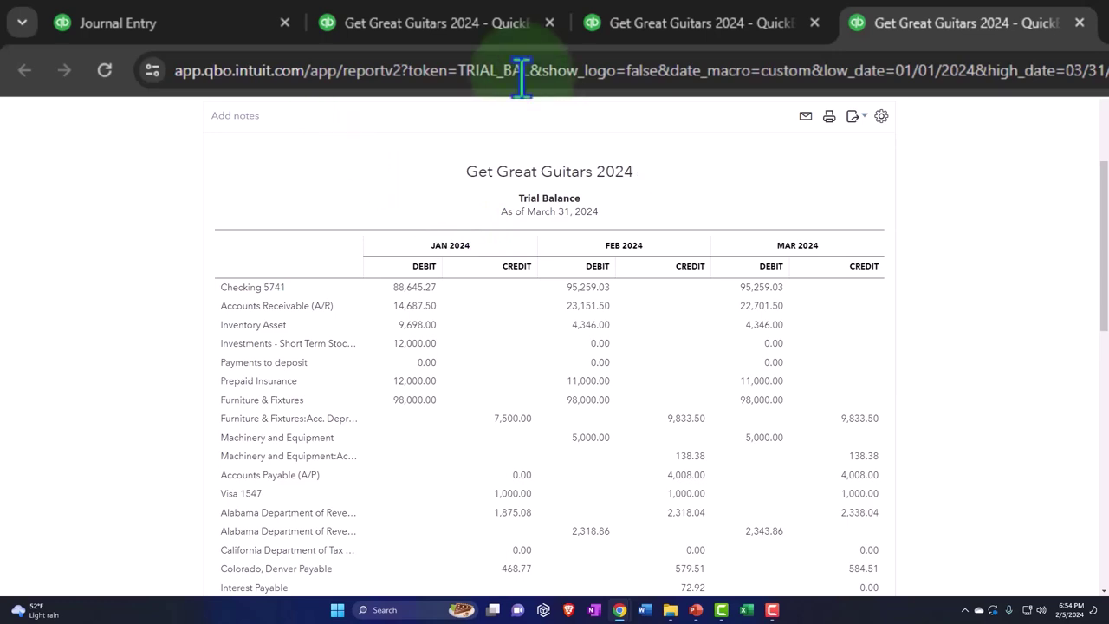
Step: Return to the Balance Sheet tab and zoom in to review the JAN–MAR 2024 columns
{"action": "left_click", "coordinate": [469, 26]}
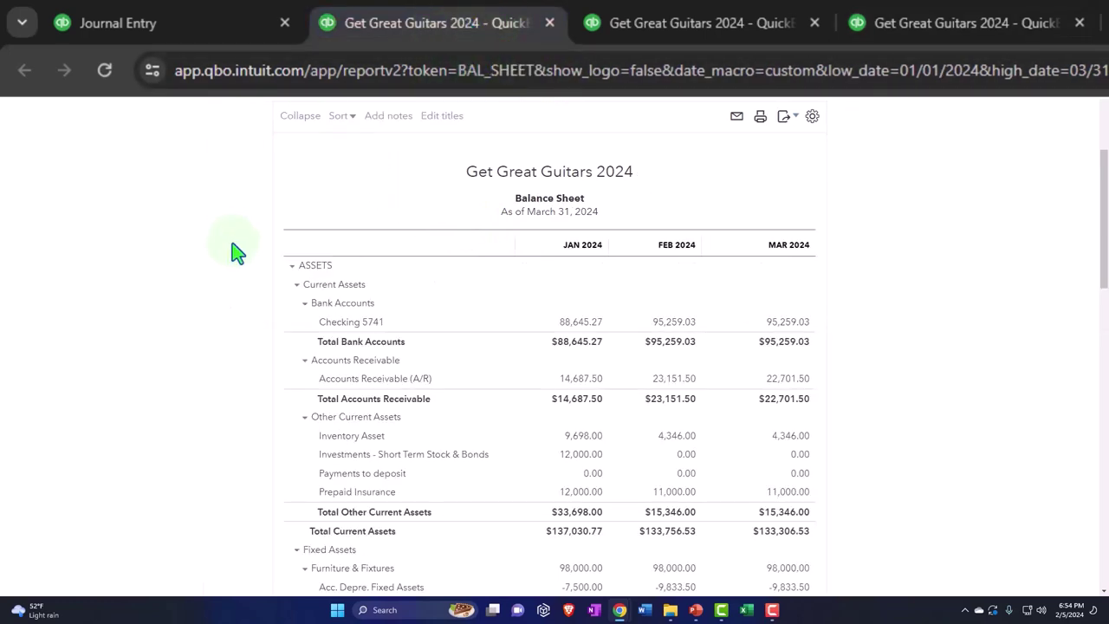
{"action": "key", "text": "ctrl+plus"}
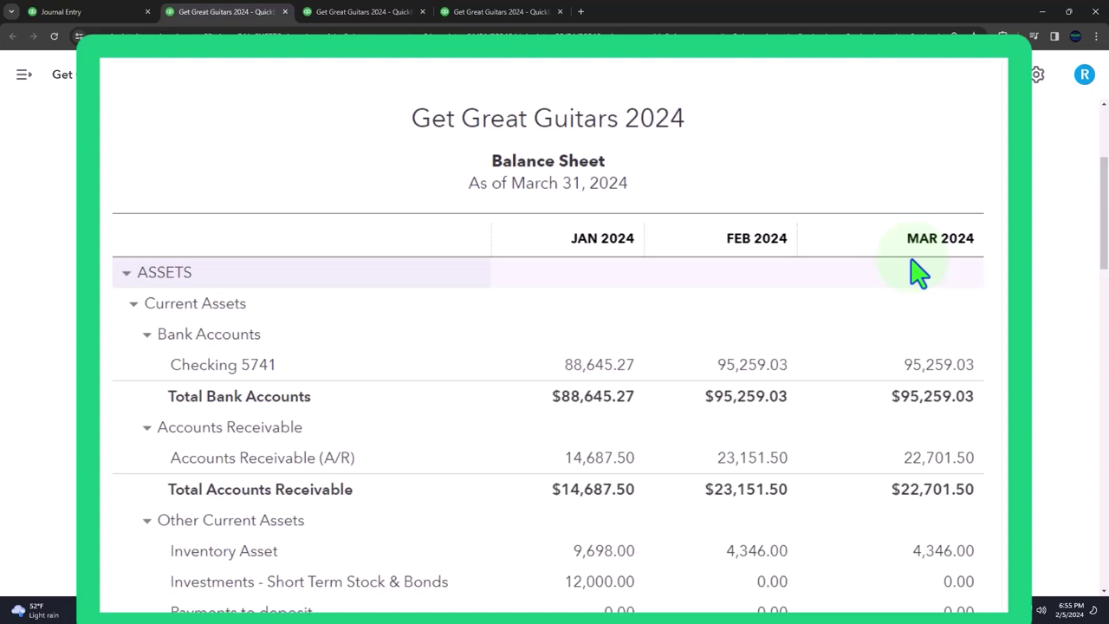
{"action": "scroll", "coordinate": [770, 339], "scroll_direction": "down", "scroll_amount": 2}
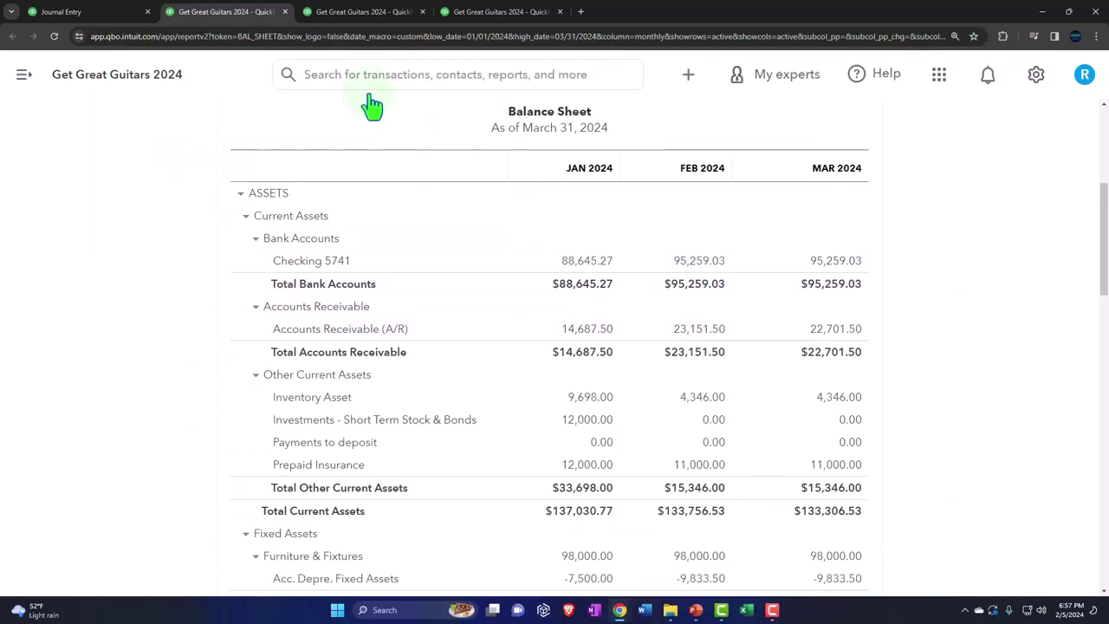
{"action": "left_click", "coordinate": [117, 15]}
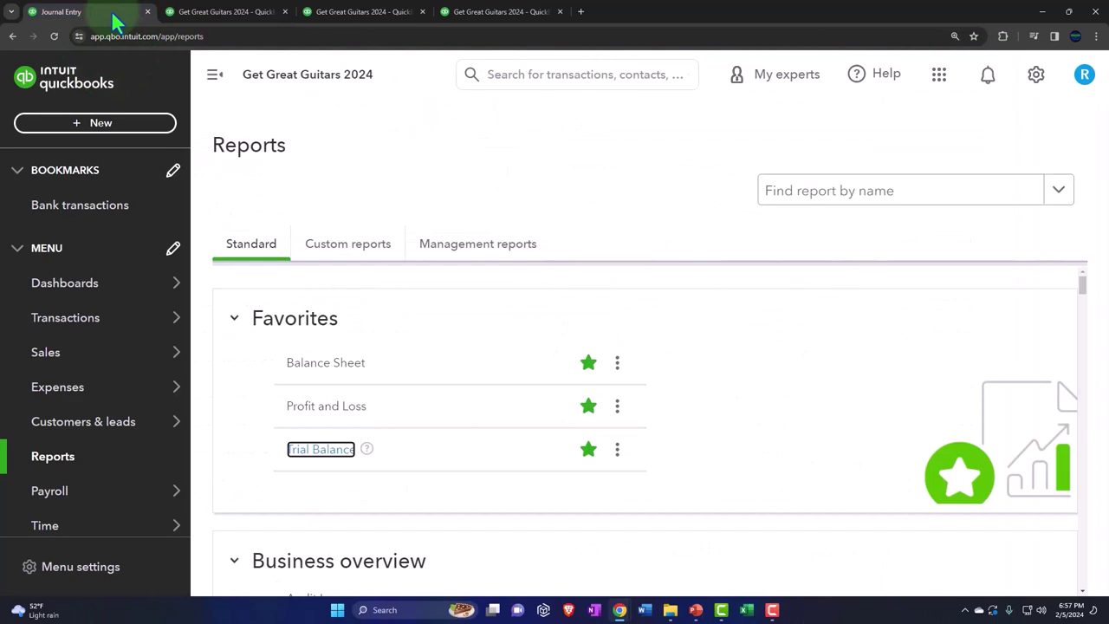
{"action": "left_click", "coordinate": [215, 75]}
{"action": "scroll", "coordinate": [407, 371], "scroll_direction": "down", "scroll_amount": 5}
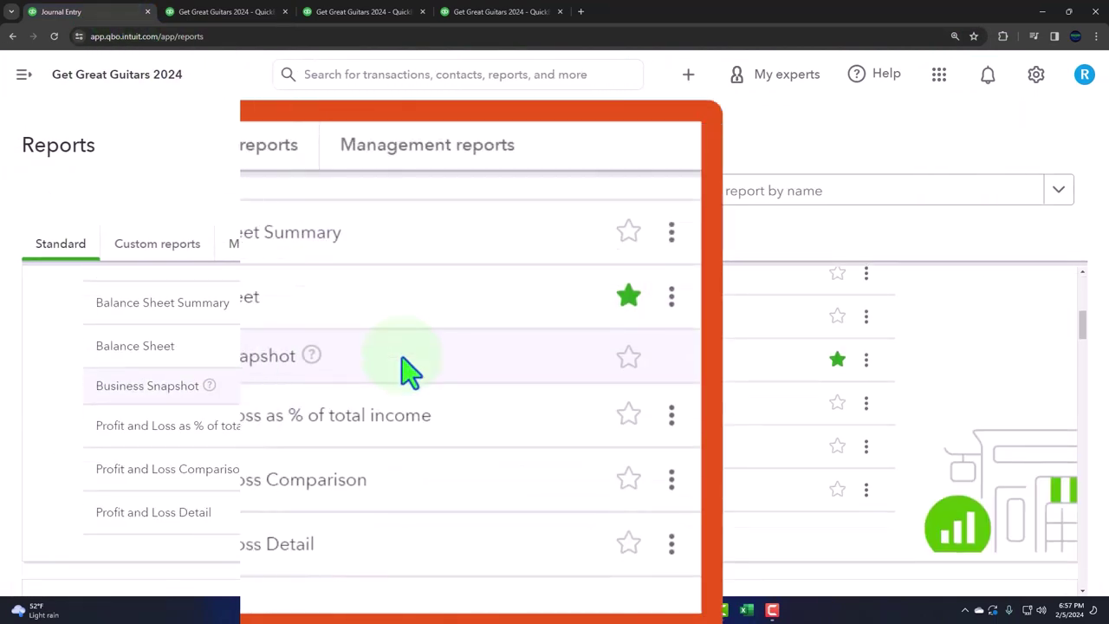
{"action": "scroll", "coordinate": [407, 371], "scroll_direction": "down", "scroll_amount": 20}
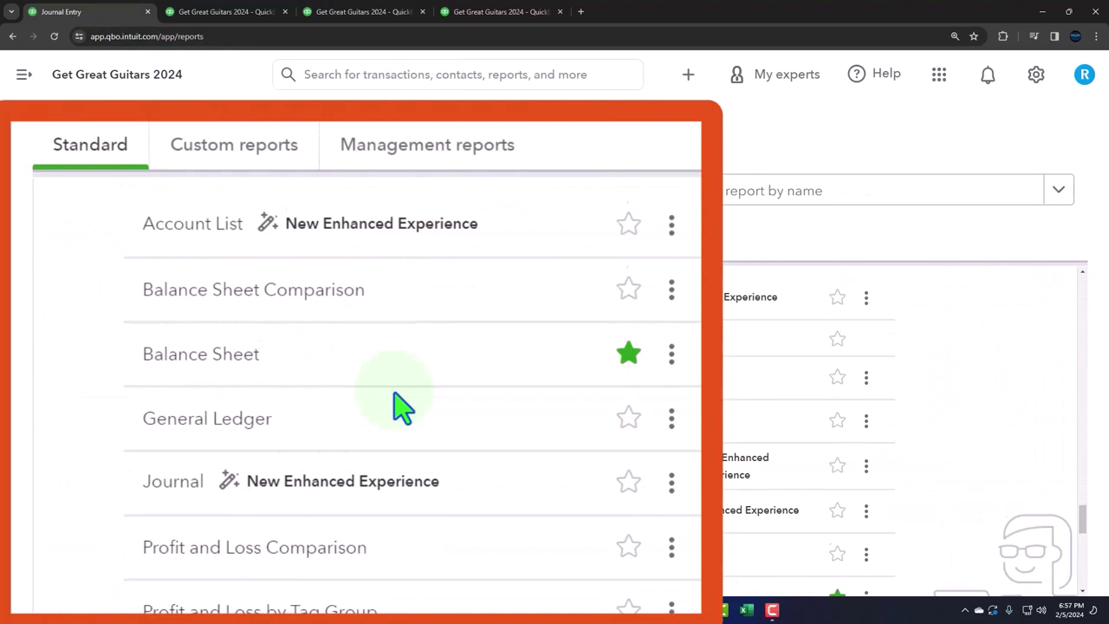
{"action": "scroll", "coordinate": [395, 407], "scroll_direction": "down", "scroll_amount": 3}
{"action": "scroll", "coordinate": [395, 407], "scroll_direction": "up", "scroll_amount": 2}
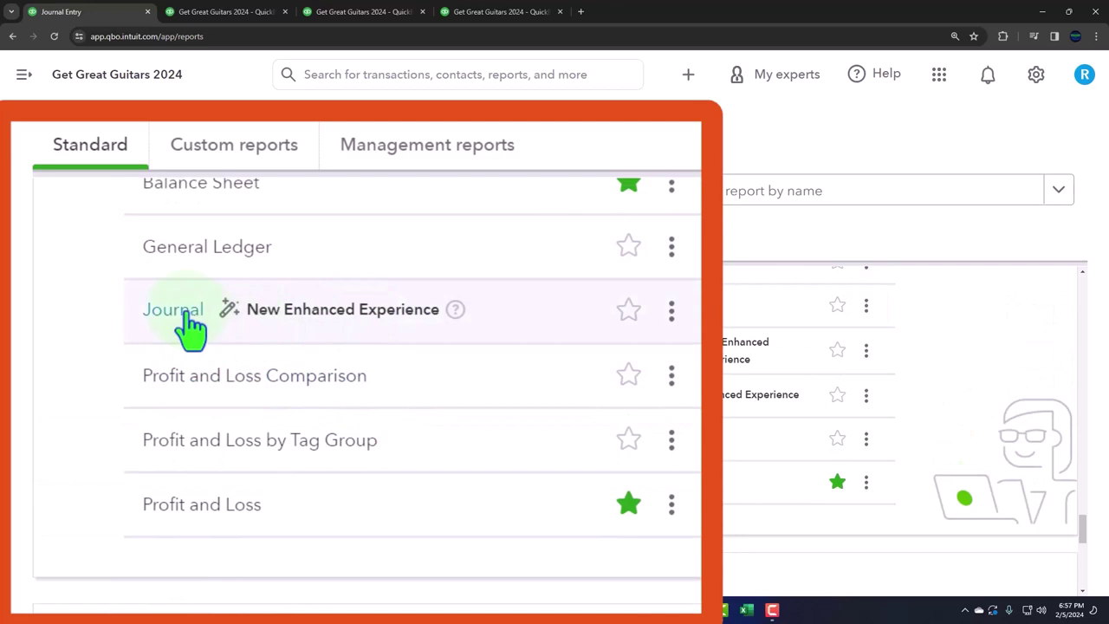
Step: Open the Journal report from the Standard reports list and look over its entries
{"action": "left_click", "coordinate": [124, 356]}
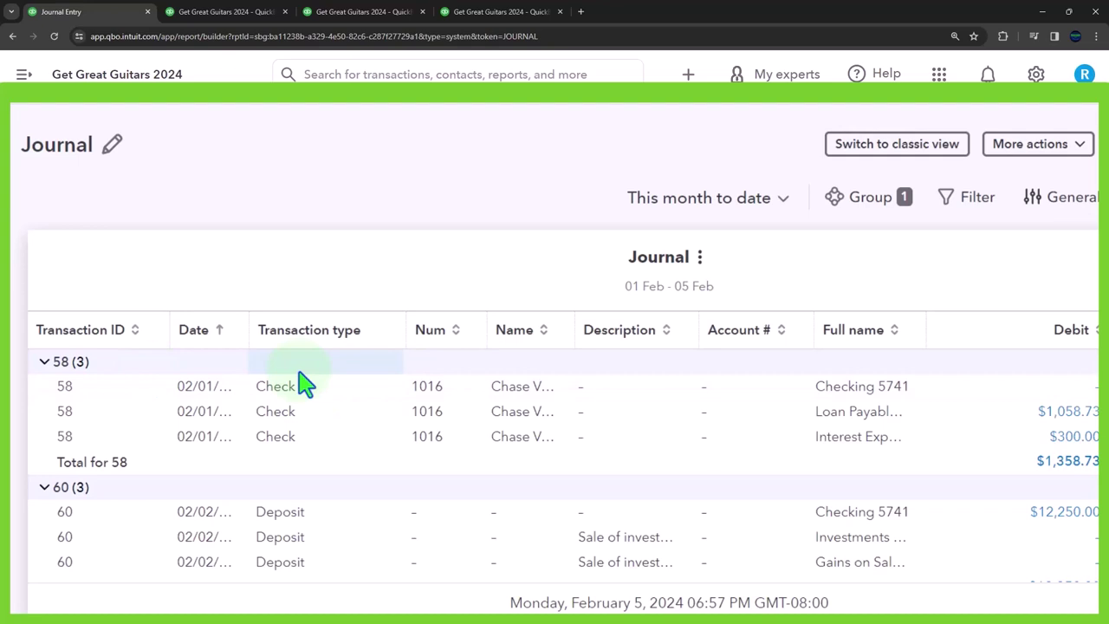
{"action": "scroll", "coordinate": [292, 408], "scroll_direction": "down", "scroll_amount": 1}
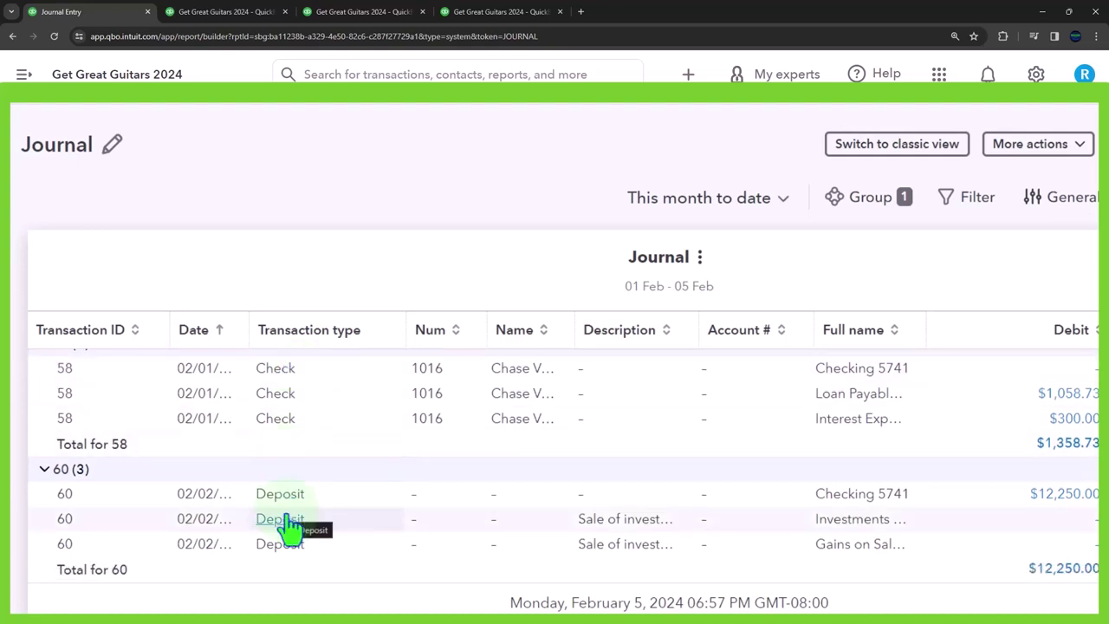
Step: Set the Journal report to custom dates 02/29/2024 through 02/29/2024
{"action": "left_click", "coordinate": [760, 207]}
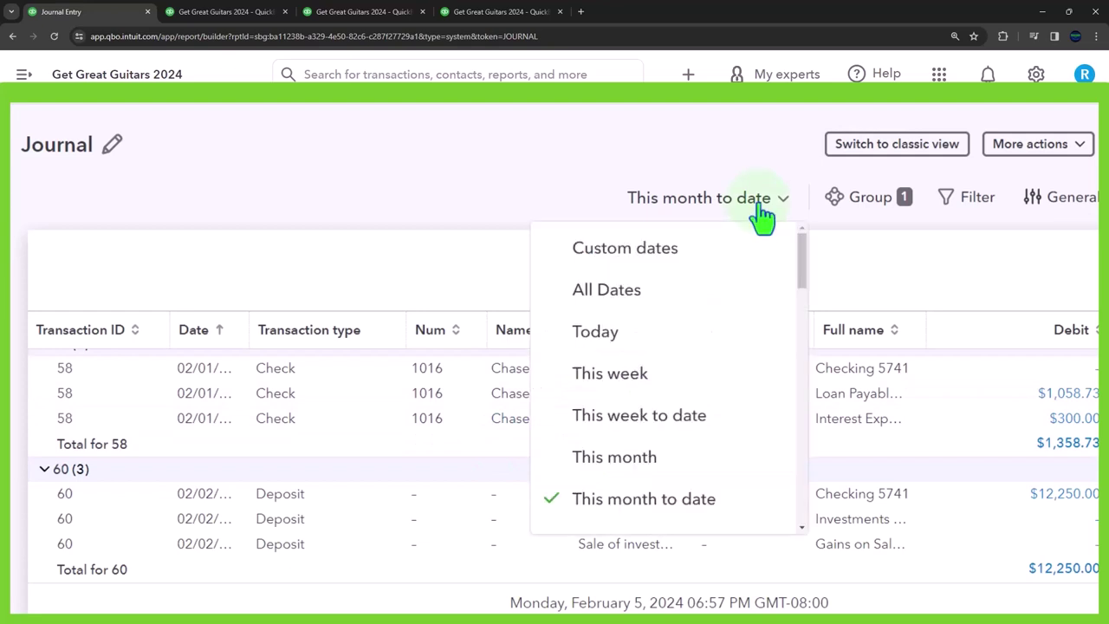
{"action": "left_click", "coordinate": [677, 247]}
{"action": "left_click", "coordinate": [578, 208]}
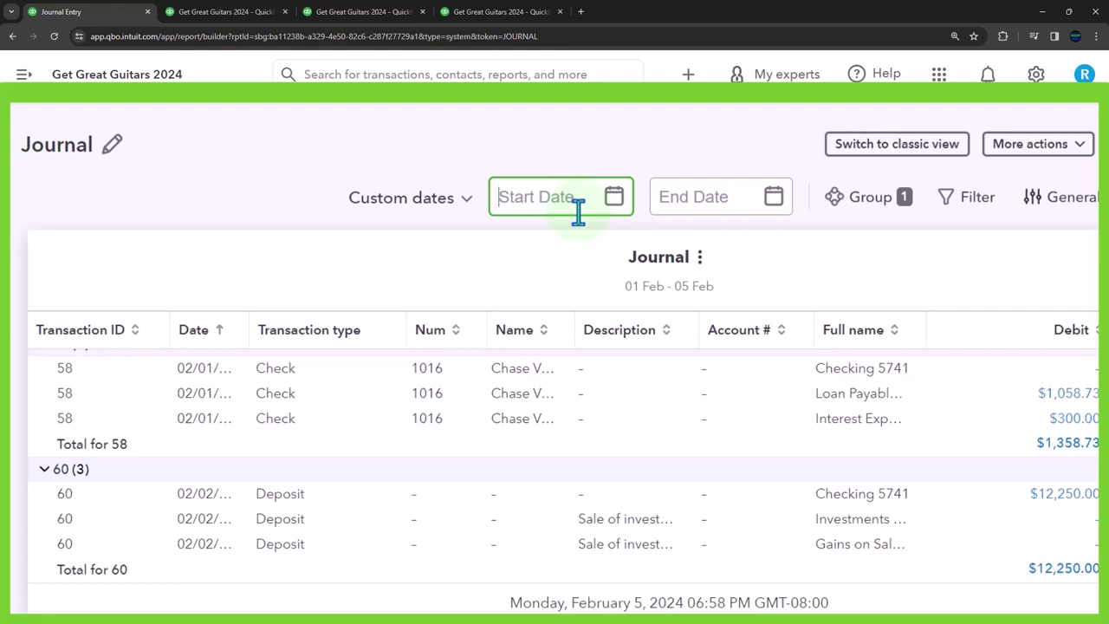
{"action": "type", "text": "022924"}
{"action": "key", "text": "Tab"}
{"action": "type", "text": "022924"}
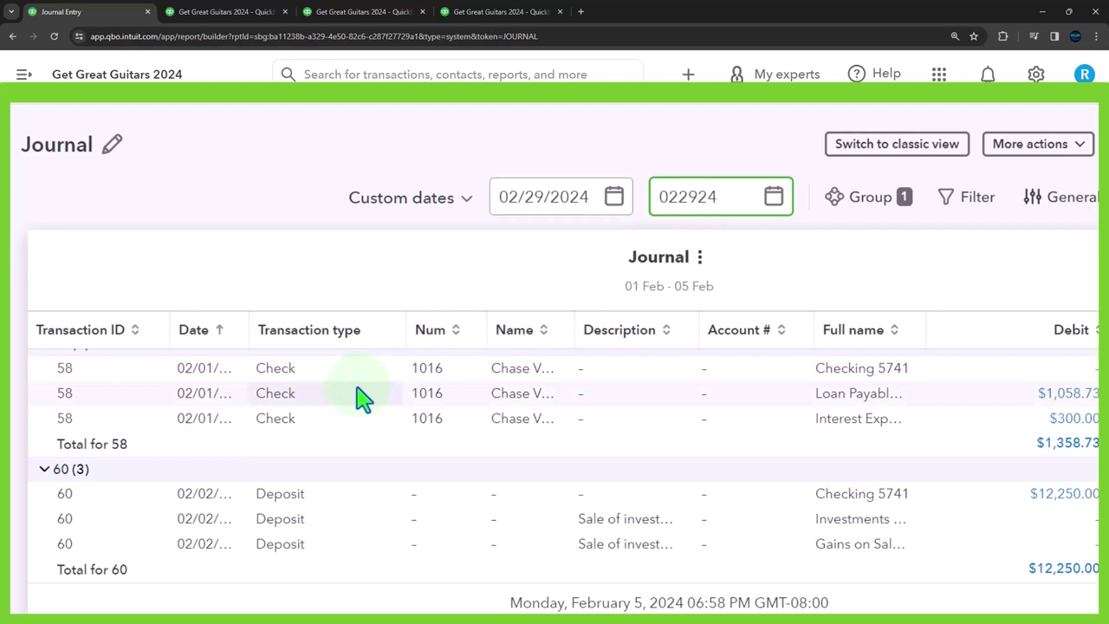
{"action": "key", "text": "Tab"}
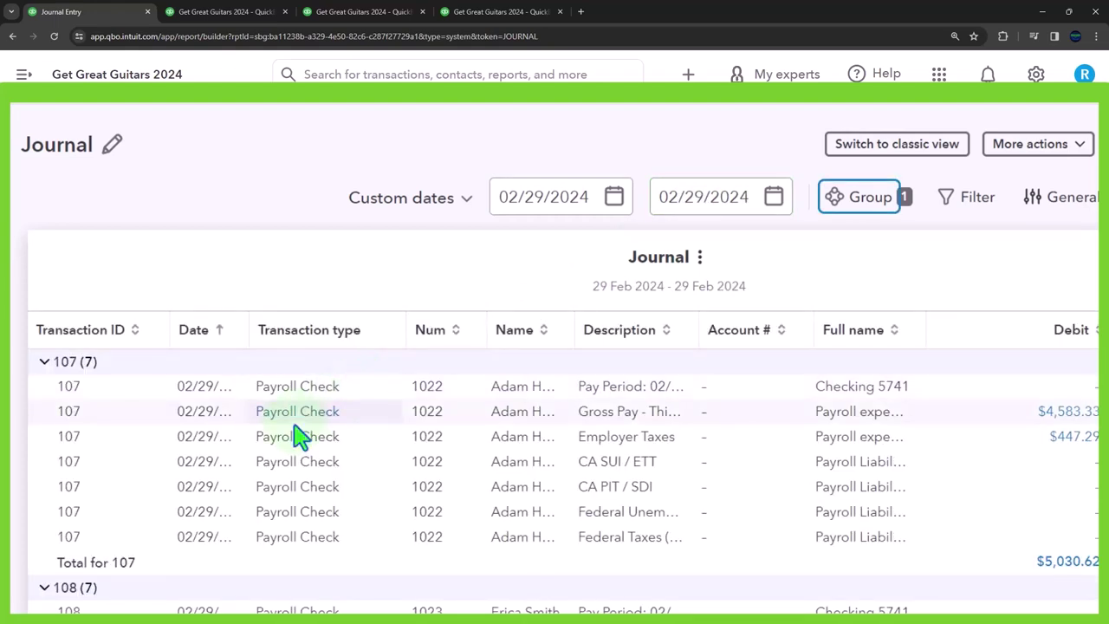
{"action": "scroll", "coordinate": [294, 433], "scroll_direction": "down", "scroll_amount": 2}
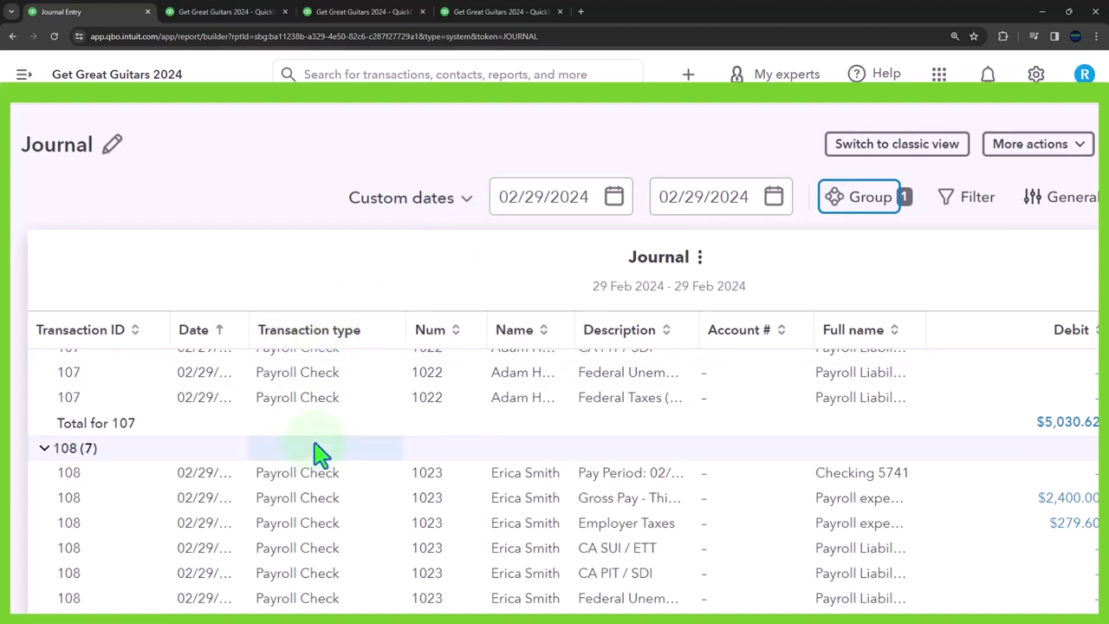
{"action": "scroll", "coordinate": [316, 455], "scroll_direction": "down", "scroll_amount": 3}
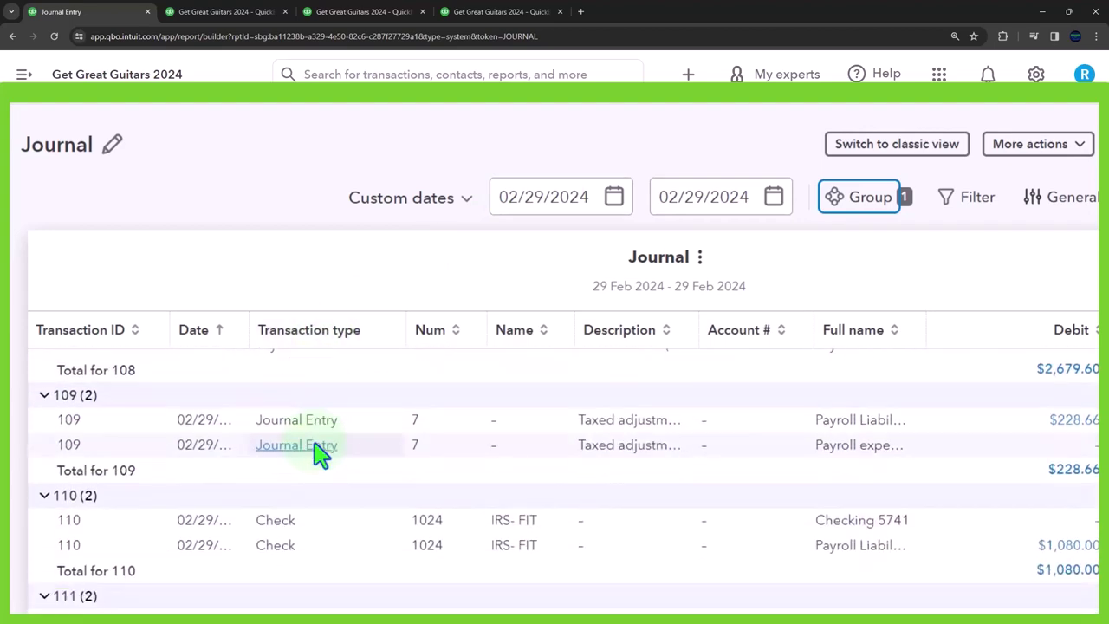
{"action": "scroll", "coordinate": [317, 463], "scroll_direction": "down", "scroll_amount": 3}
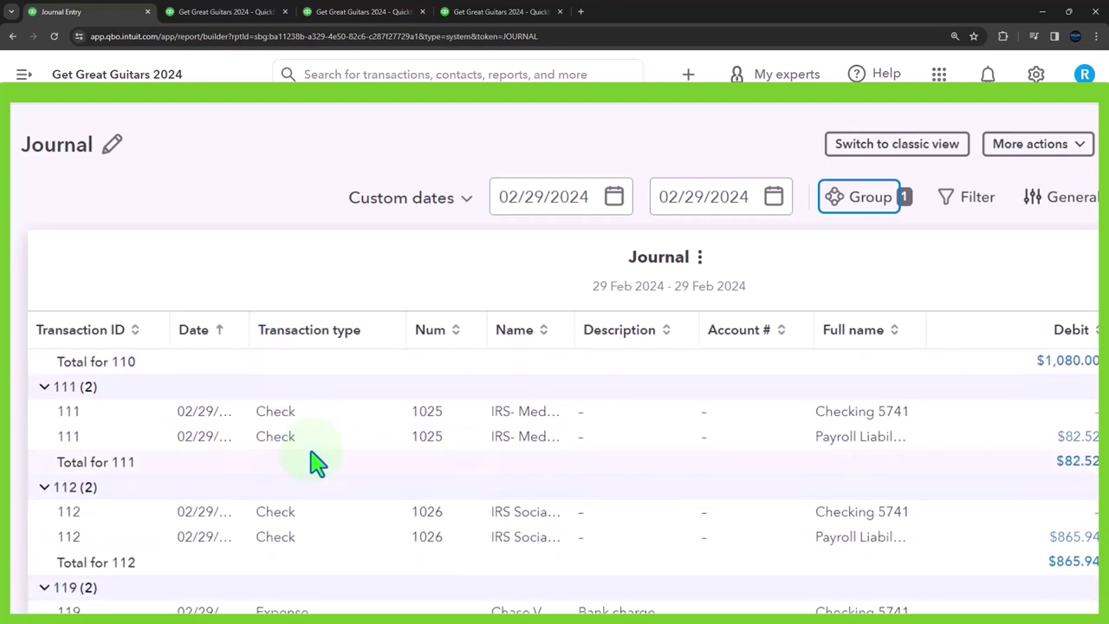
{"action": "scroll", "coordinate": [316, 463], "scroll_direction": "down", "scroll_amount": 1}
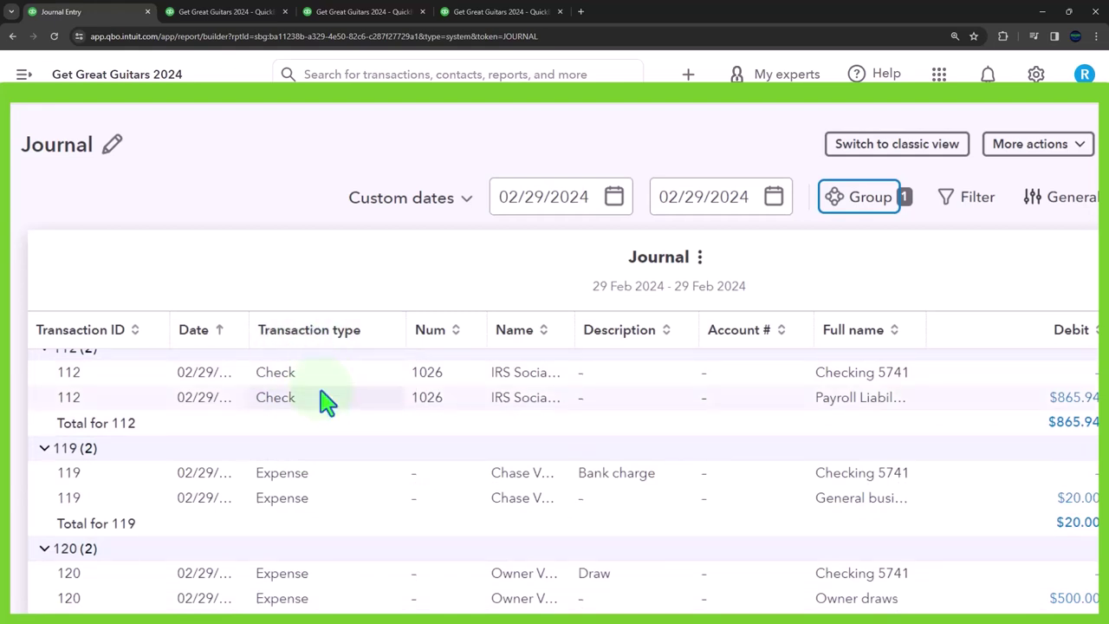
{"action": "scroll", "coordinate": [321, 401], "scroll_direction": "up", "scroll_amount": 2}
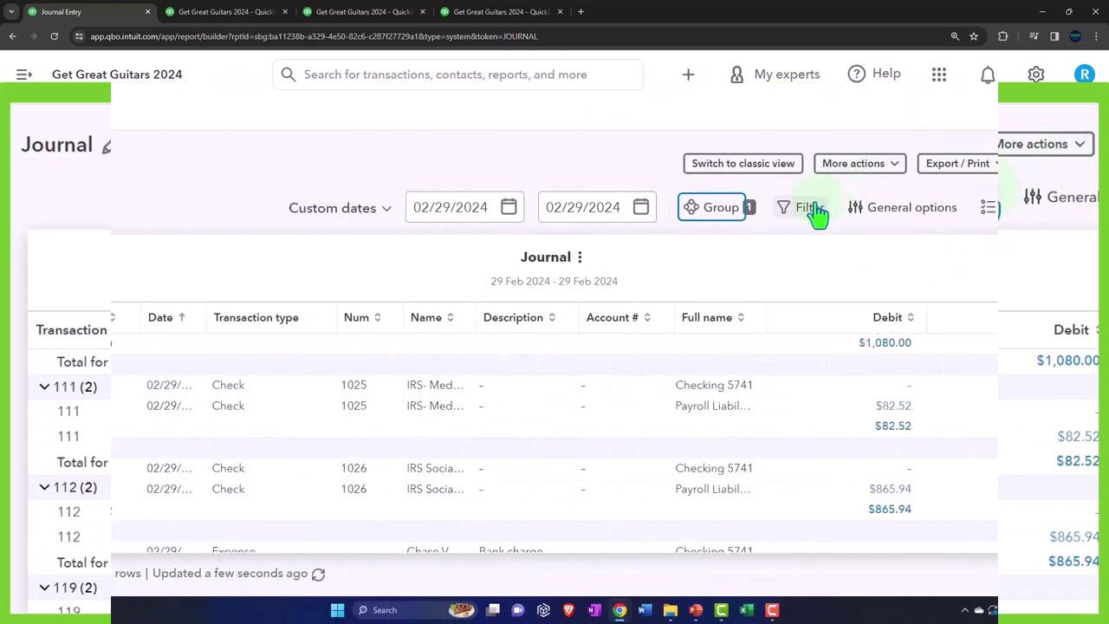
Step: Add a filter of Transaction type equals Journal Entry to the Journal report
{"action": "left_click", "coordinate": [966, 197]}
{"action": "left_click", "coordinate": [854, 359]}
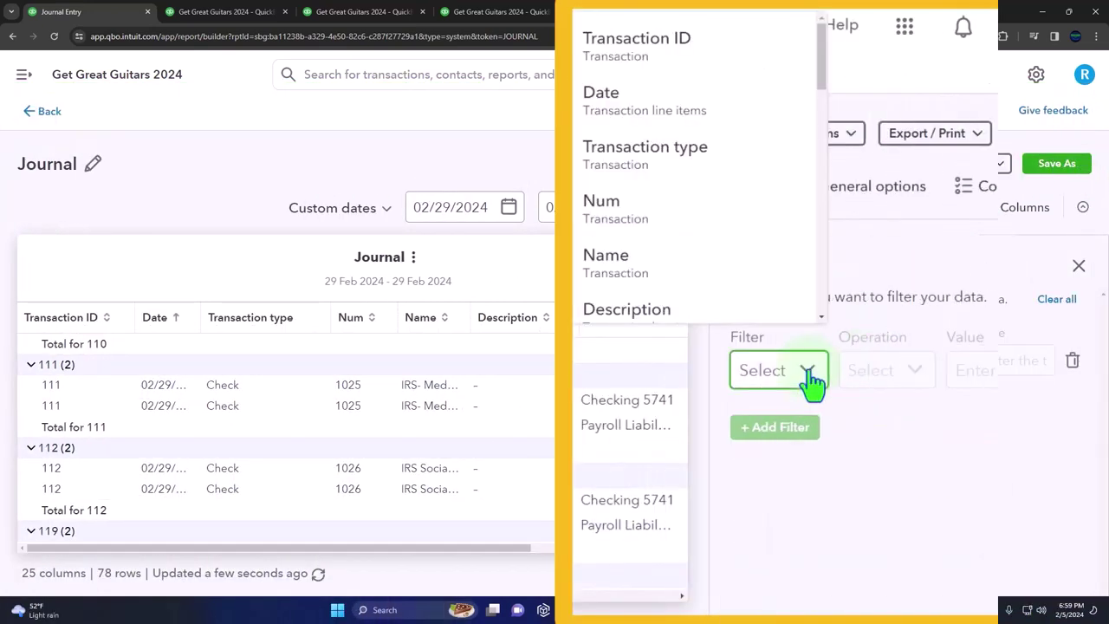
{"action": "left_click", "coordinate": [706, 178]}
{"action": "left_click", "coordinate": [917, 386]}
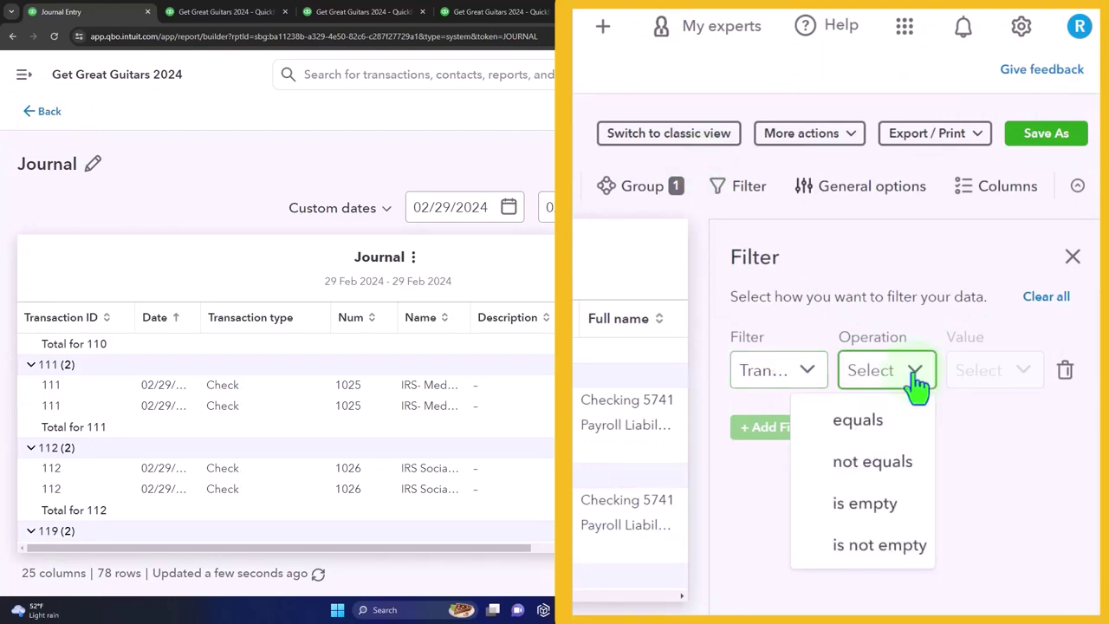
{"action": "left_click", "coordinate": [884, 421]}
{"action": "left_click", "coordinate": [993, 384]}
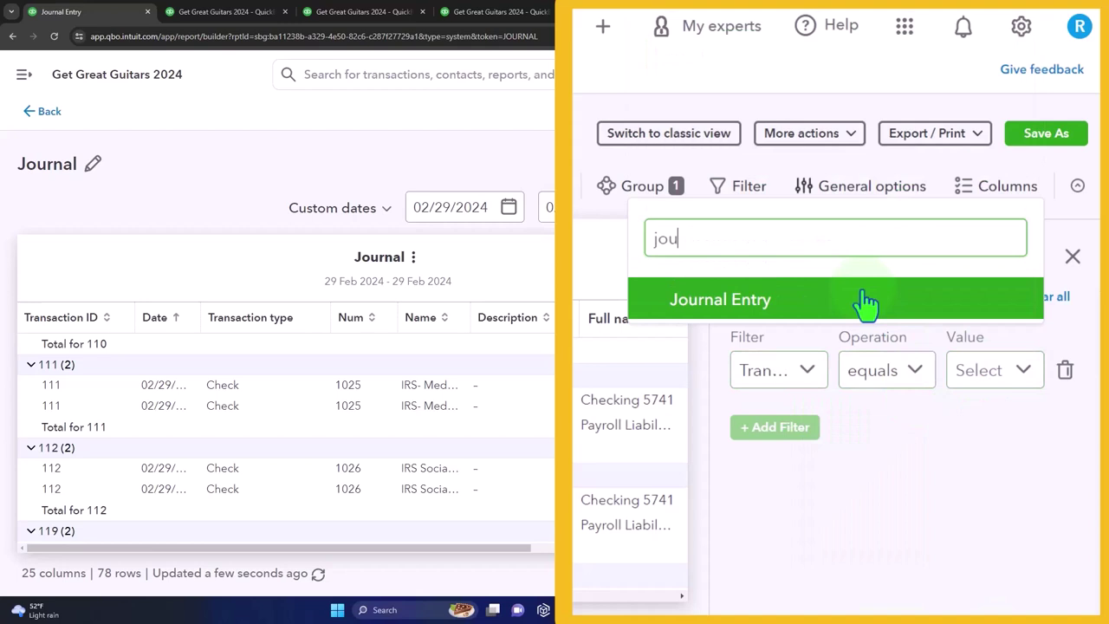
{"action": "left_click", "coordinate": [867, 300]}
{"action": "left_click", "coordinate": [800, 478]}
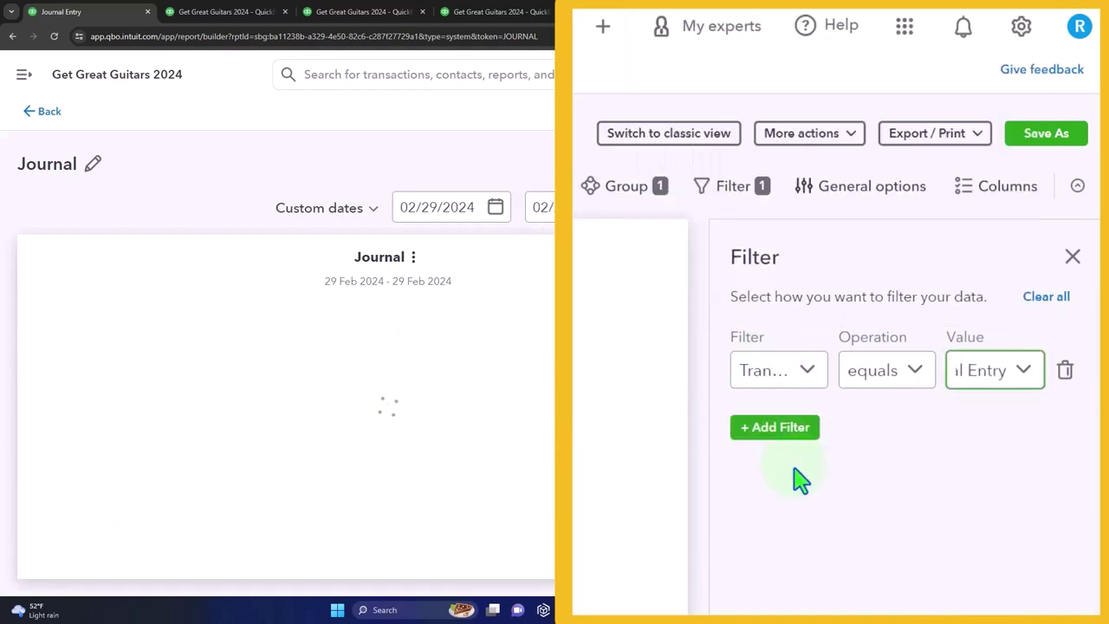
{"action": "left_click", "coordinate": [1073, 257]}
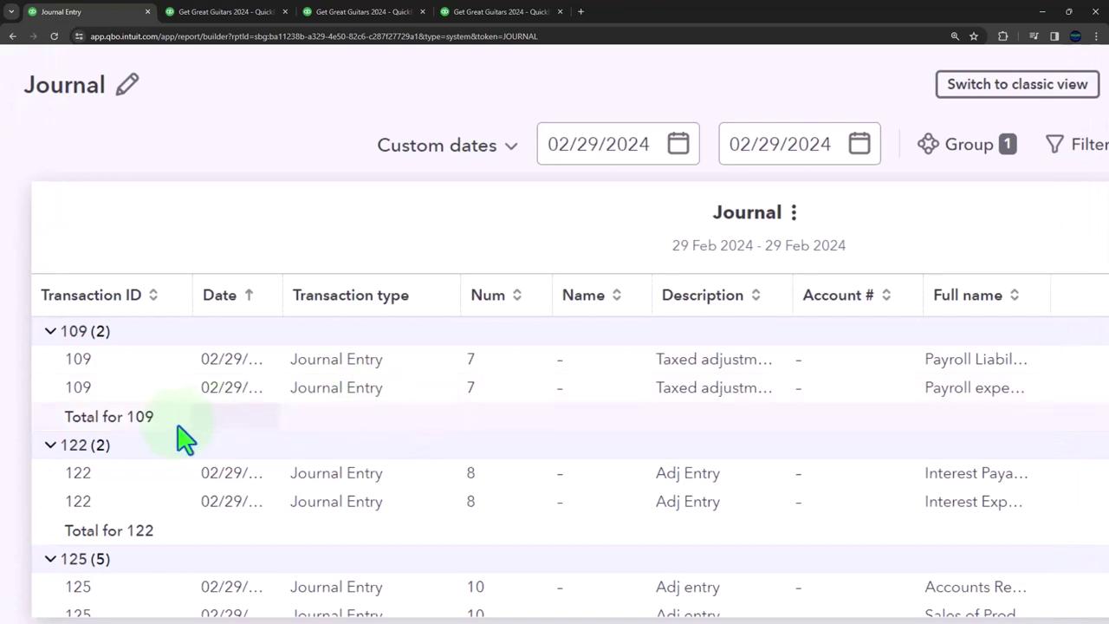
Step: Sort the filtered Journal by Account # and drag the Description column wider
{"action": "scroll", "coordinate": [164, 440], "scroll_direction": "down", "scroll_amount": 3}
{"action": "scroll", "coordinate": [165, 440], "scroll_direction": "down", "scroll_amount": 5}
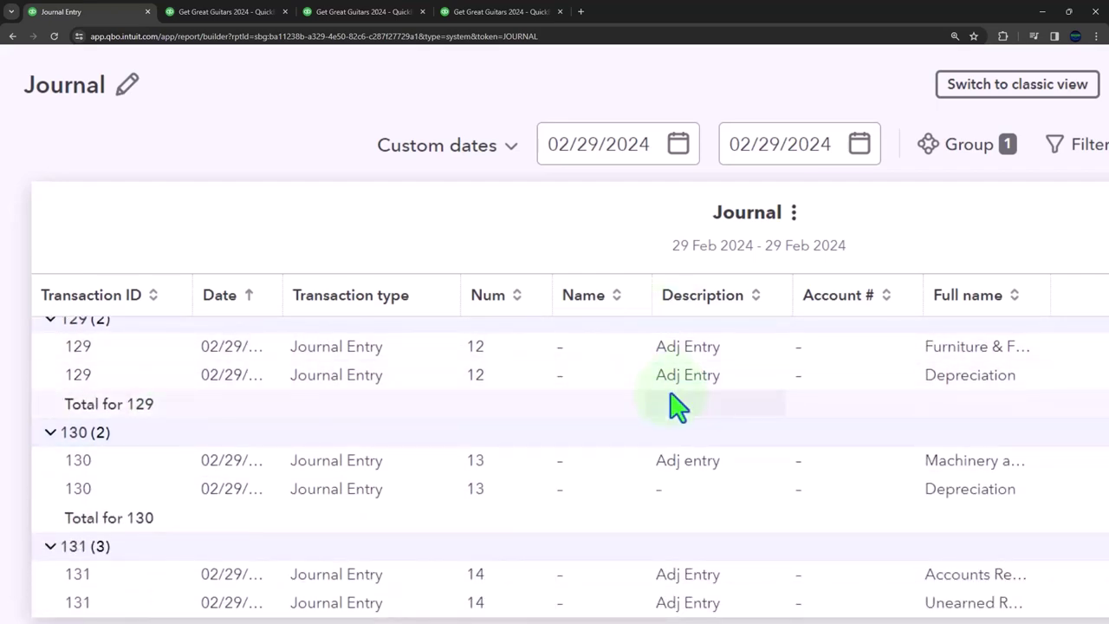
{"action": "scroll", "coordinate": [674, 401], "scroll_direction": "down", "scroll_amount": 4}
{"action": "scroll", "coordinate": [671, 397], "scroll_direction": "up", "scroll_amount": 14}
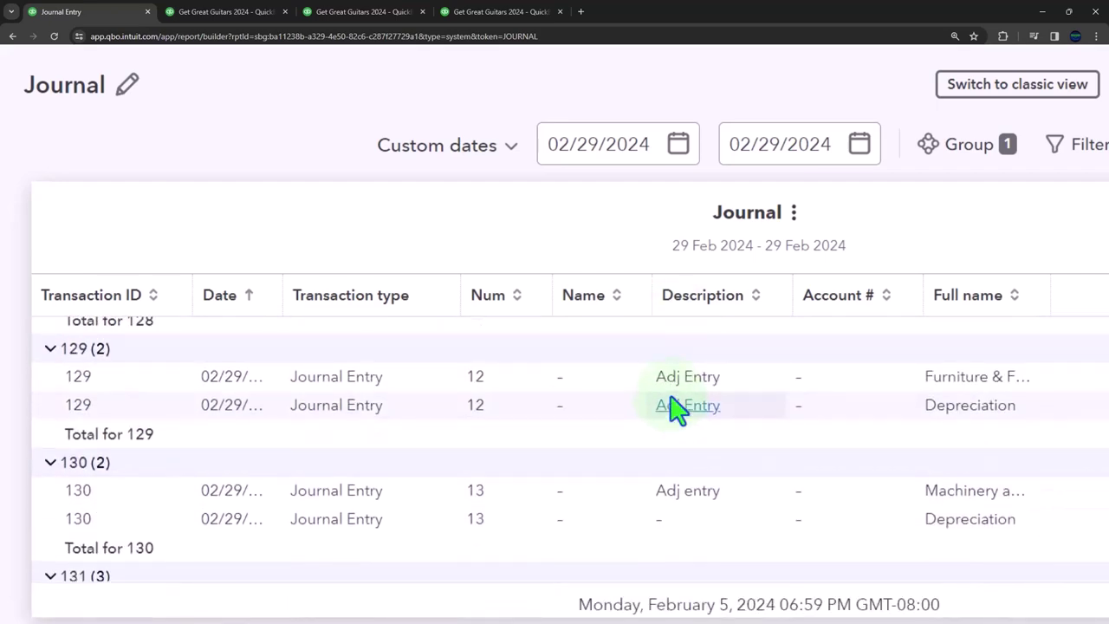
{"action": "scroll", "coordinate": [678, 412], "scroll_direction": "up", "scroll_amount": 1}
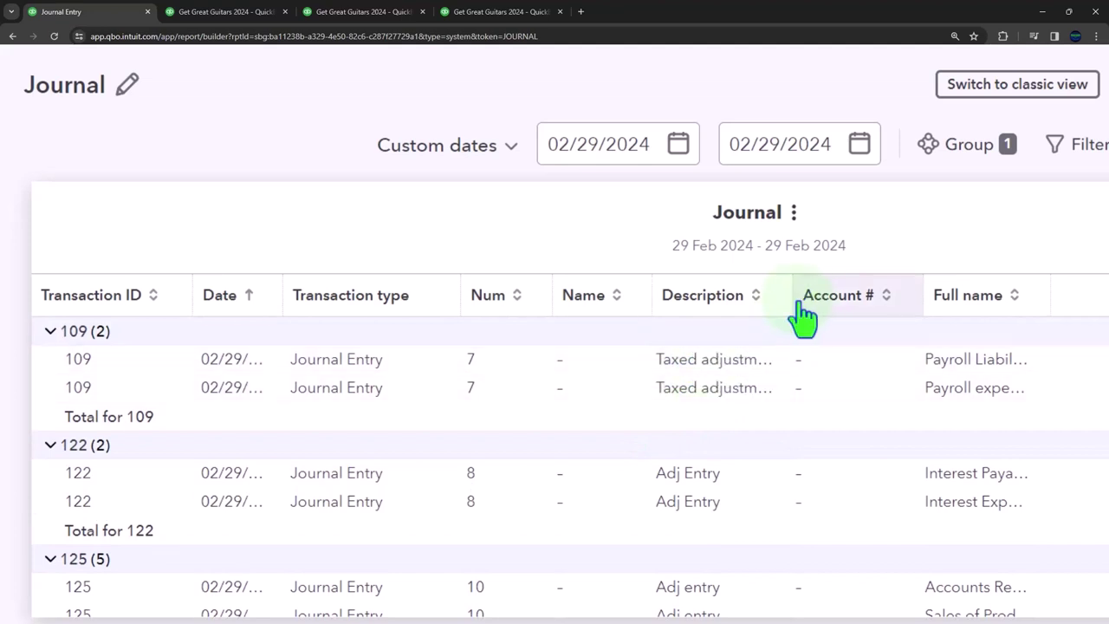
{"action": "left_click", "coordinate": [842, 303]}
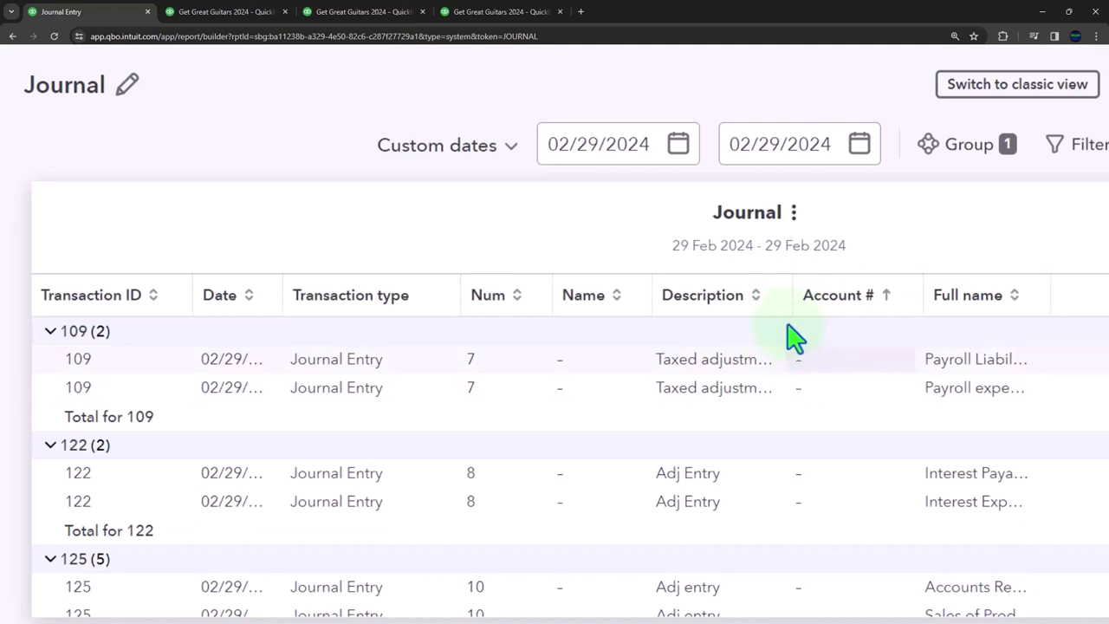
{"action": "left_click_drag", "start_coordinate": [788, 291], "coordinate": [842, 292]}
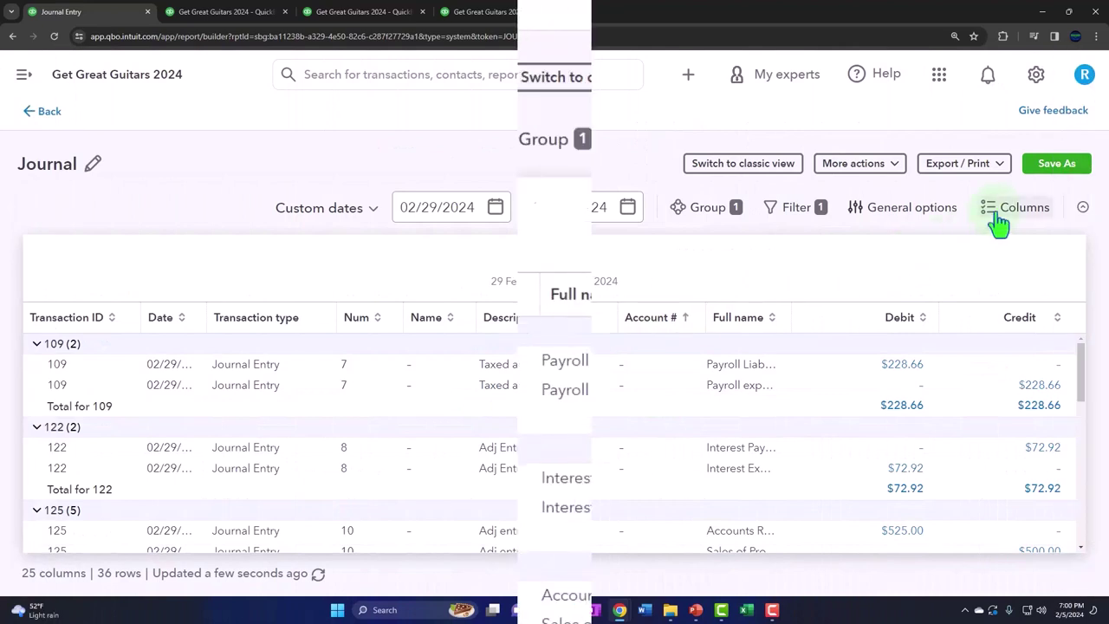
Step: Export the filtered Journal to Excel via Export / Print
{"action": "left_click", "coordinate": [1001, 166]}
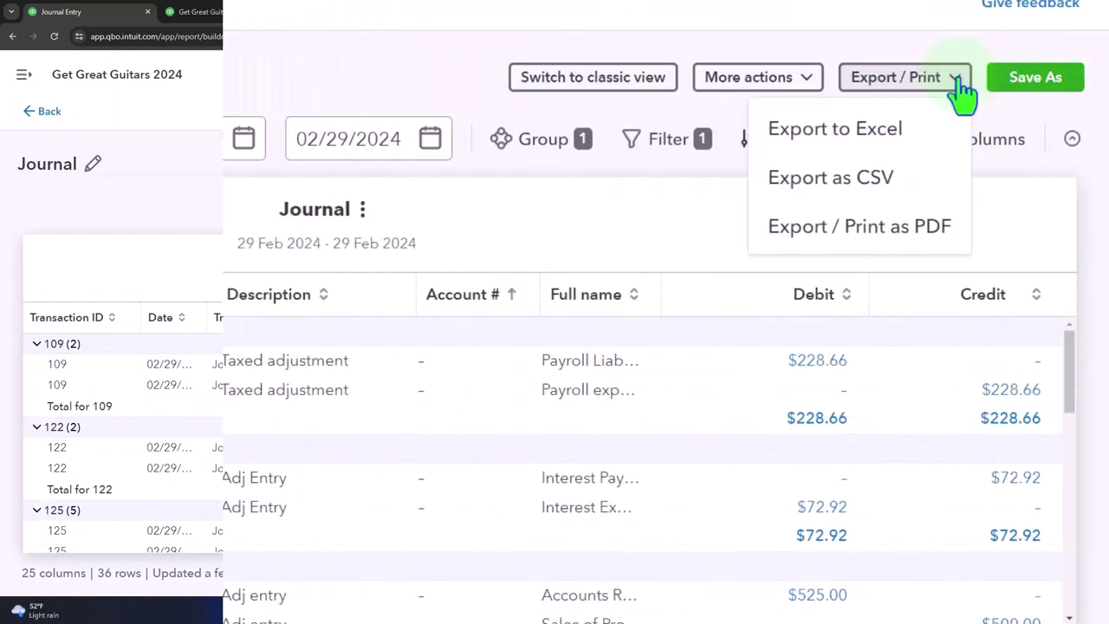
{"action": "left_click", "coordinate": [865, 138]}
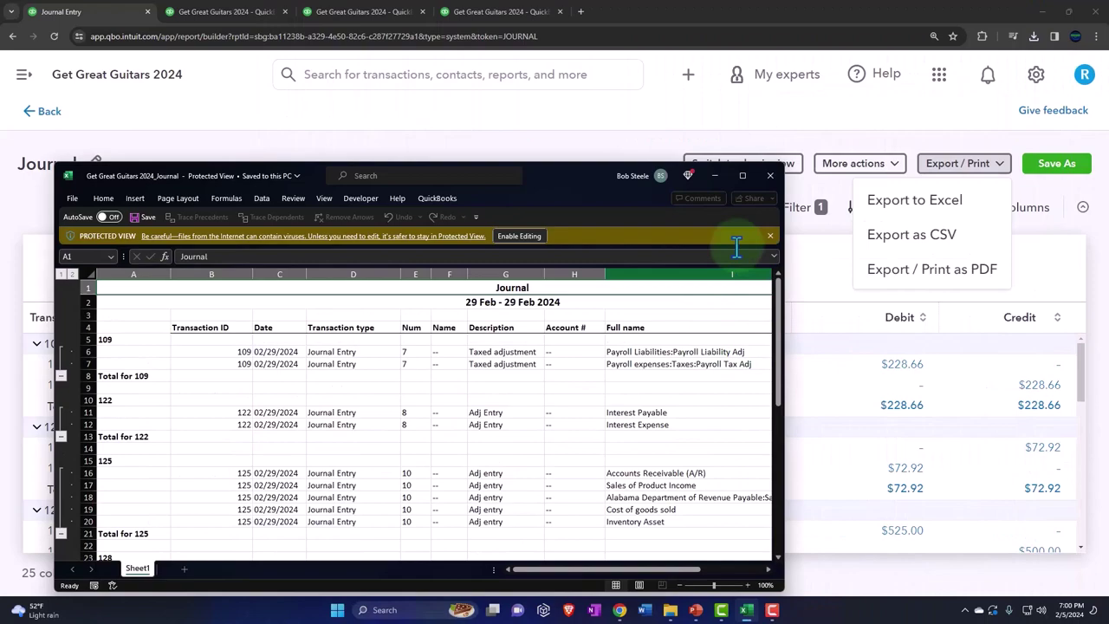
Step: Maximize the Journal workbook, enable editing, and briefly preview its page layout
{"action": "left_click", "coordinate": [742, 175]}
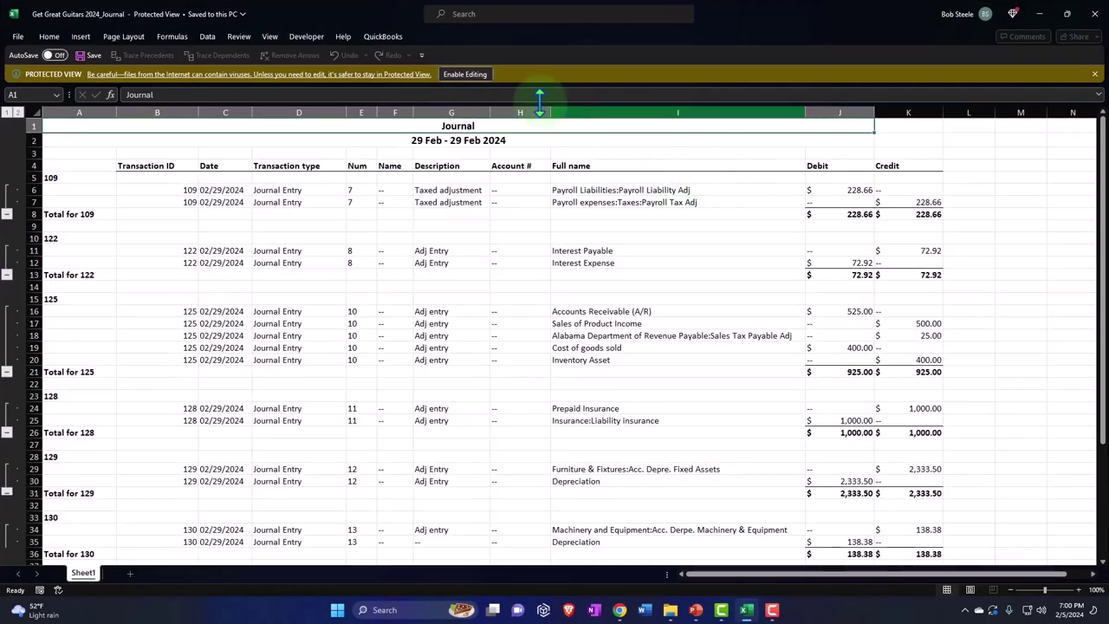
{"action": "left_click", "coordinate": [464, 74]}
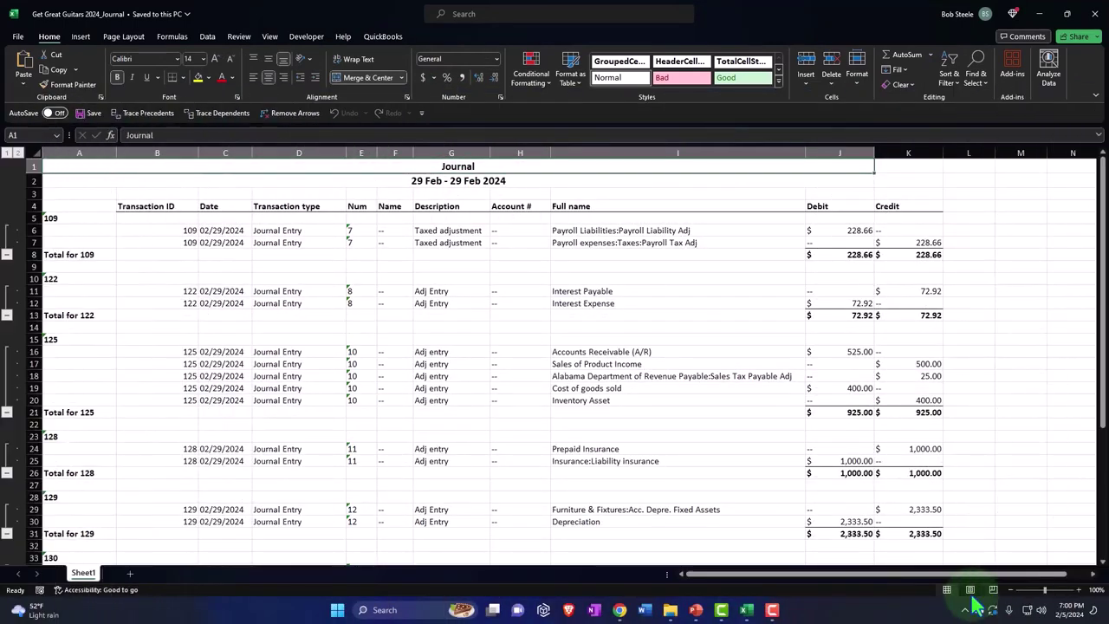
{"action": "left_click", "coordinate": [970, 591]}
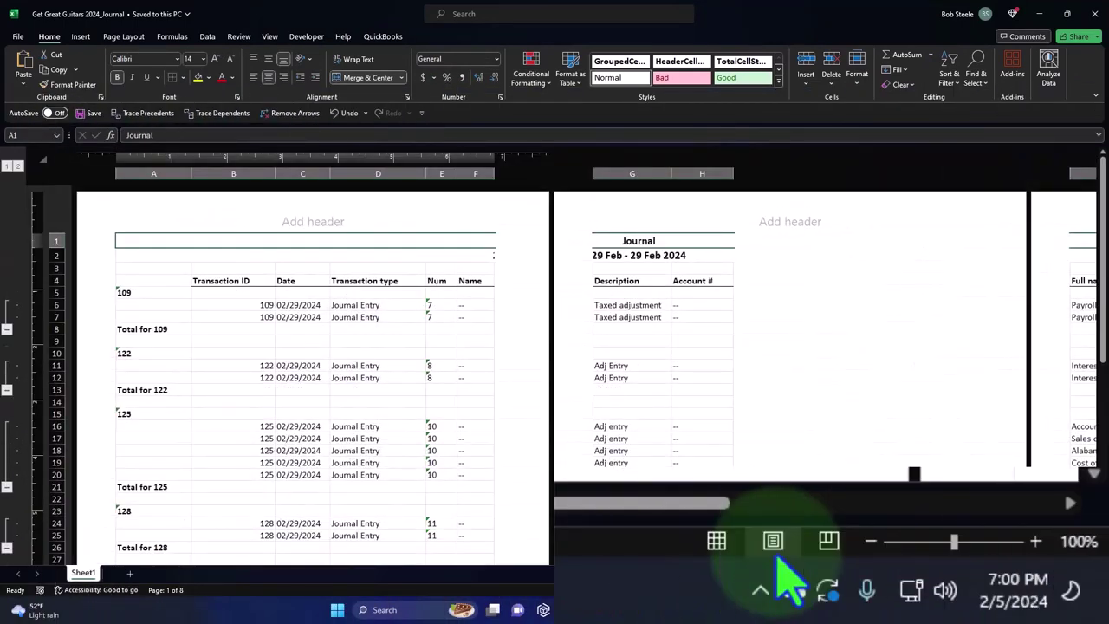
{"action": "left_click", "coordinate": [951, 591]}
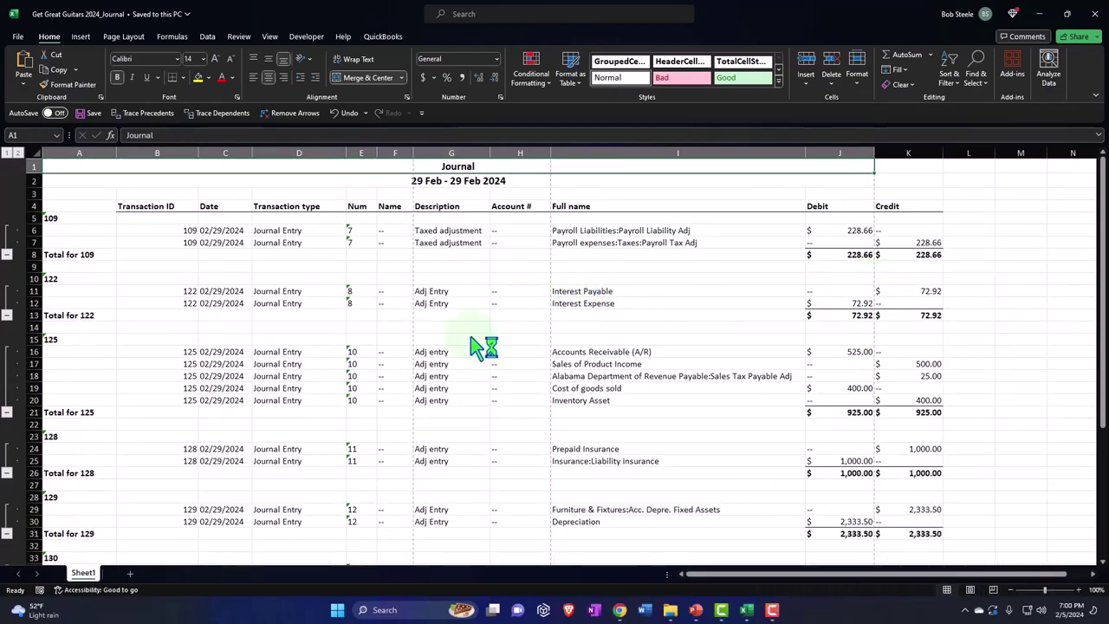
Step: Set the Journal sheet's page orientation to Landscape
{"action": "scroll", "coordinate": [420, 358], "scroll_direction": "up", "scroll_amount": 1}
{"action": "scroll", "coordinate": [419, 358], "scroll_direction": "up", "scroll_amount": 1}
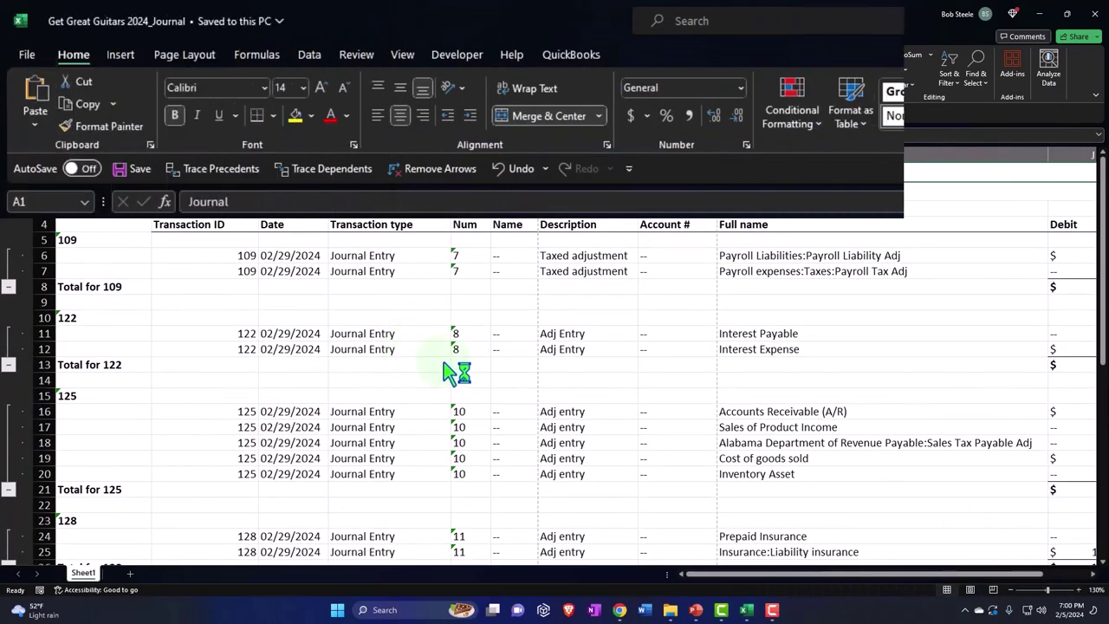
{"action": "left_click", "coordinate": [205, 61]}
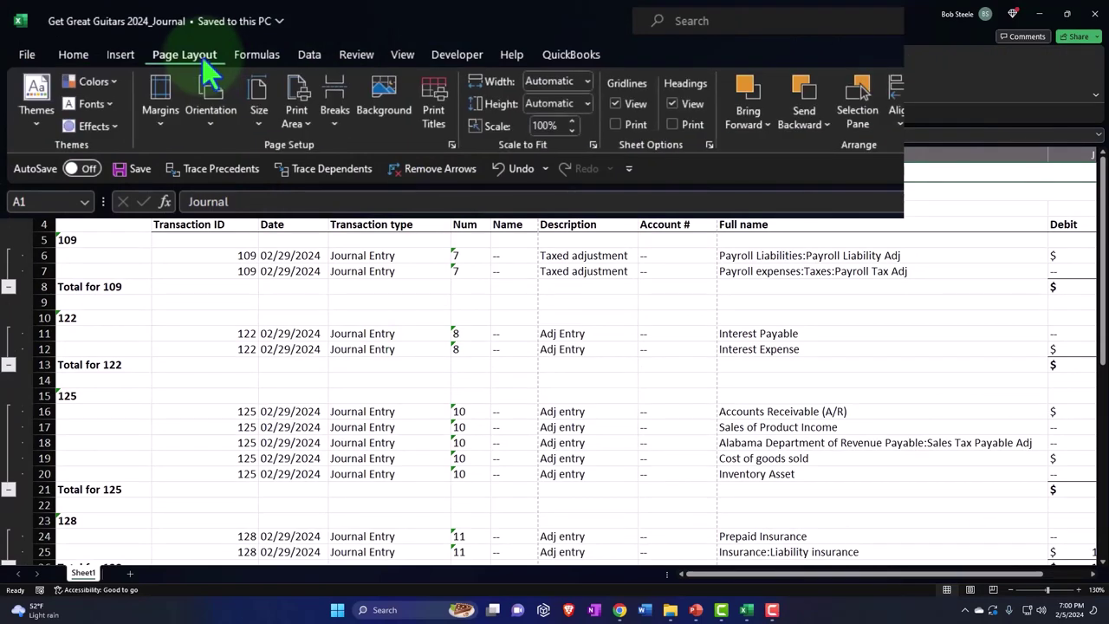
{"action": "left_click", "coordinate": [201, 117]}
{"action": "left_click", "coordinate": [212, 199]}
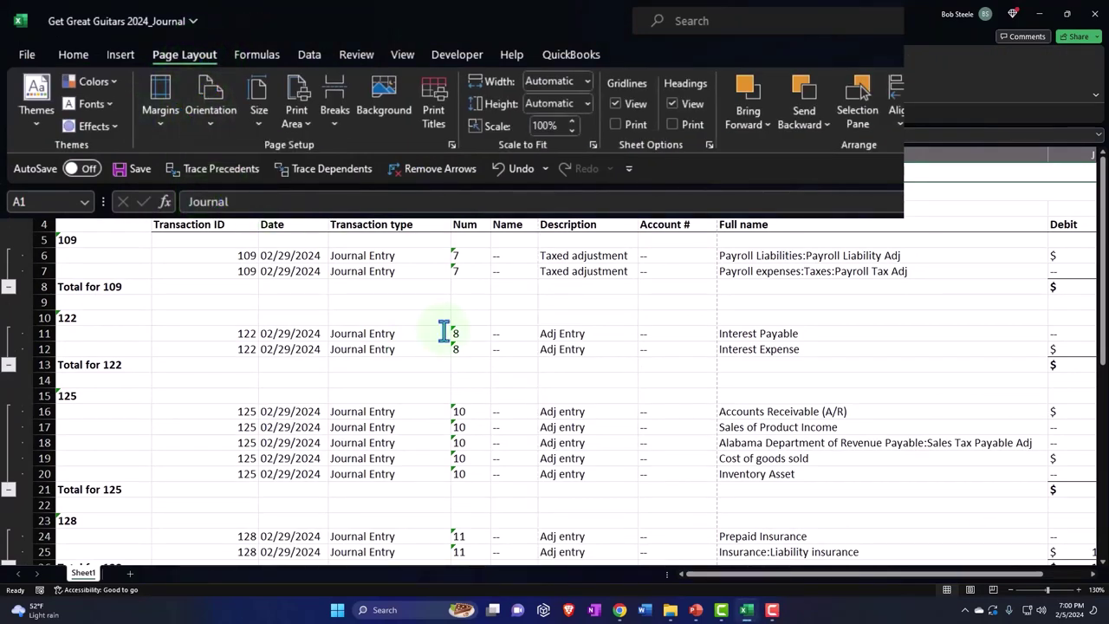